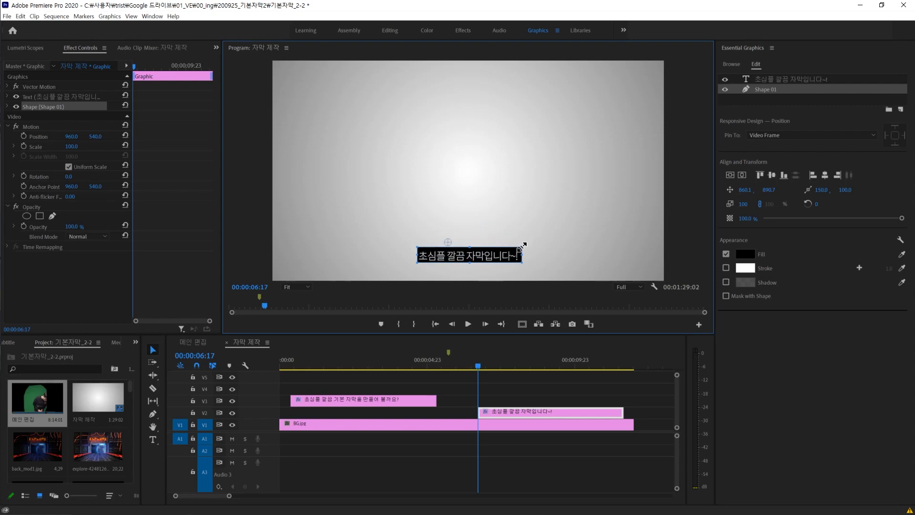
Step: Replace the caption text with "자 한번 테스트를 해볼까요?! 근데 이렇게 하면"
double_click(523, 247)
key(ctrl+a)
key(BackSpace)
text(자 한번 테스트를 해볼까요?! 근데 이렇게 하면)
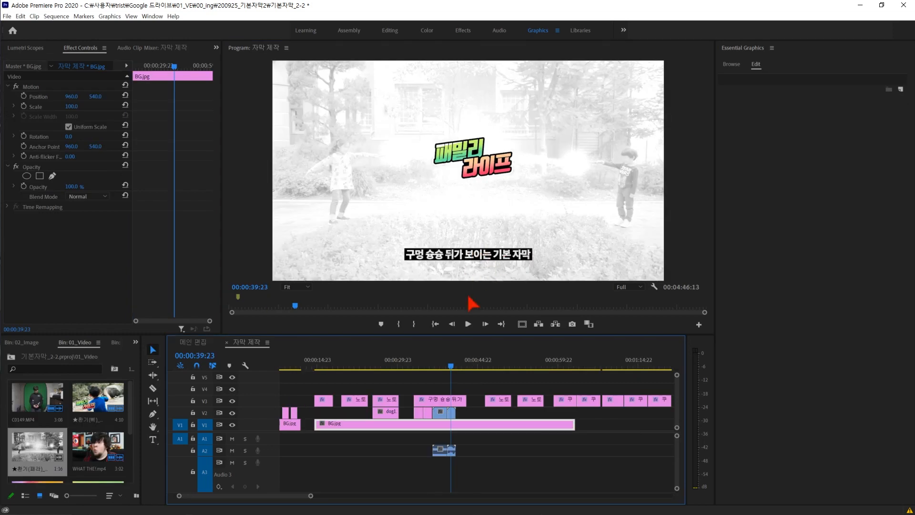
click(427, 365)
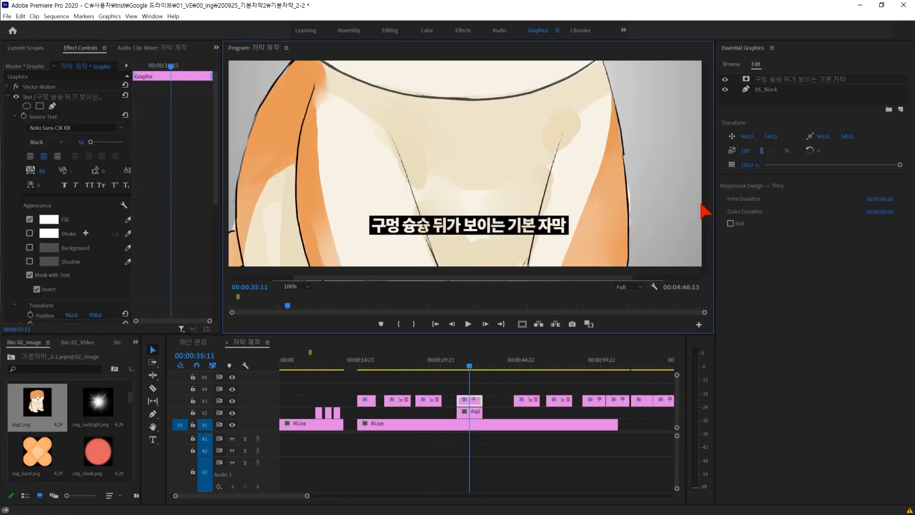
scroll(704, 208, down, 1)
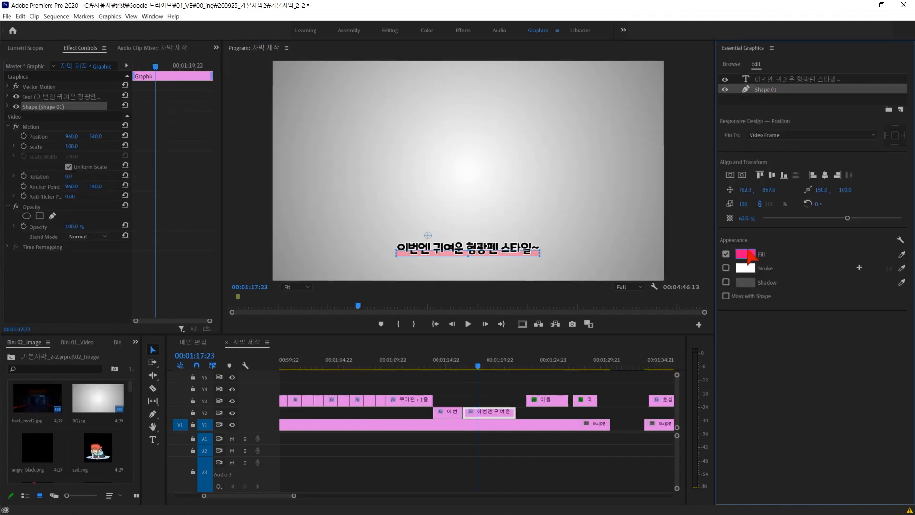
Step: Change the fill colour of the highlighter shape under the caption to purple (9625FF)
click(750, 257)
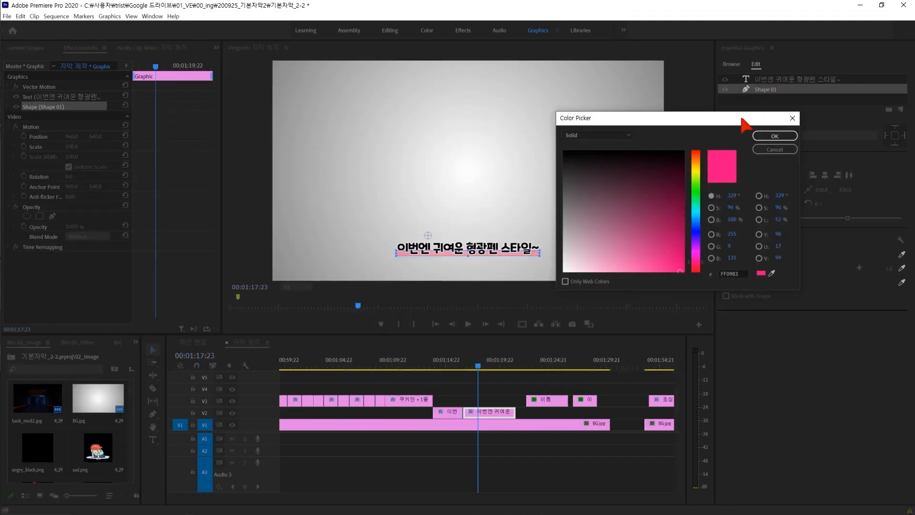
double_click(737, 143)
text(60)
click(734, 86)
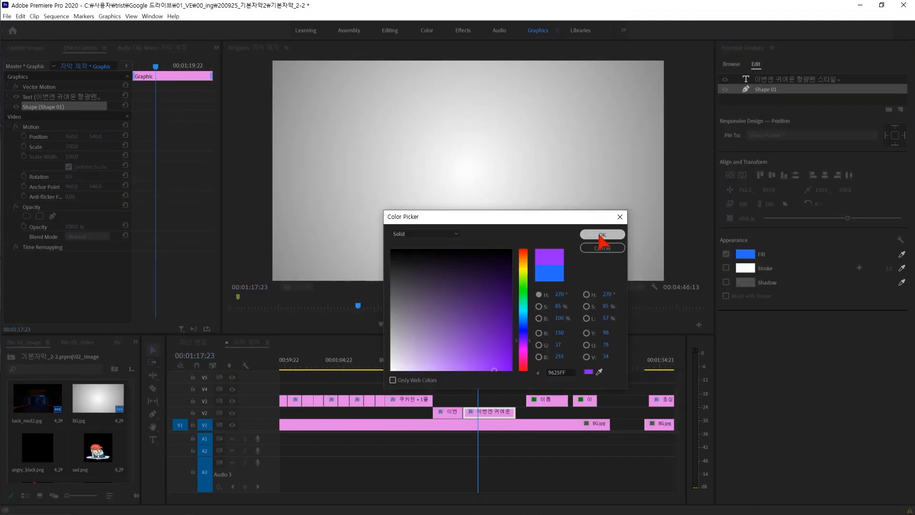
click(602, 234)
click(614, 395)
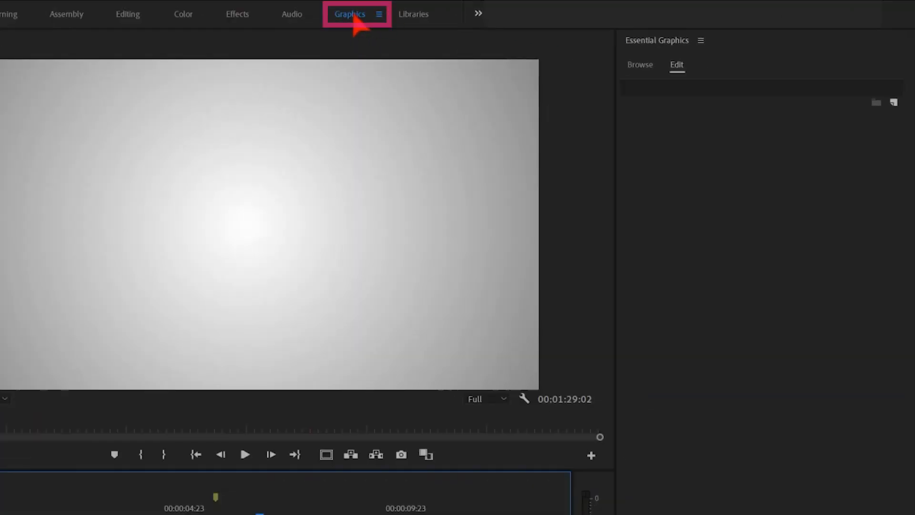
Step: Add a text caption reading "초심플 깔끔 자막입니다~!" in the lower part of the frame with the Type tool
click(663, 30)
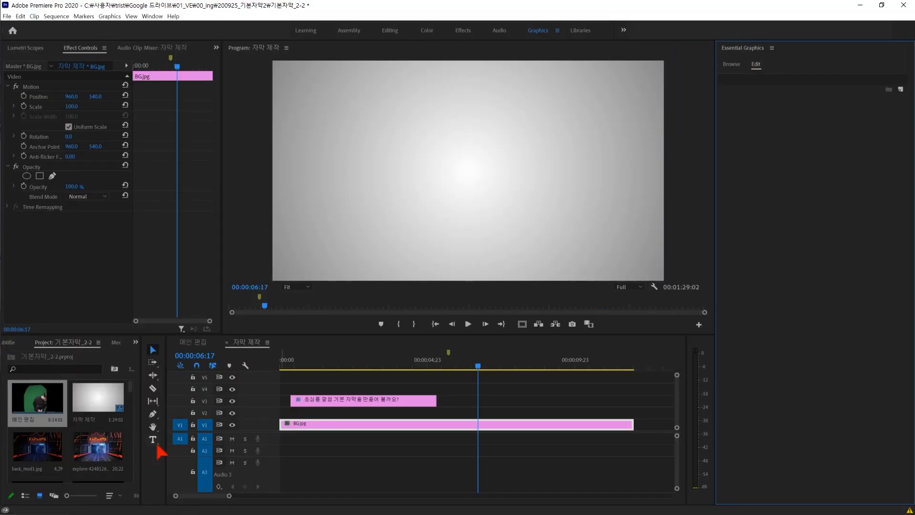
click(153, 439)
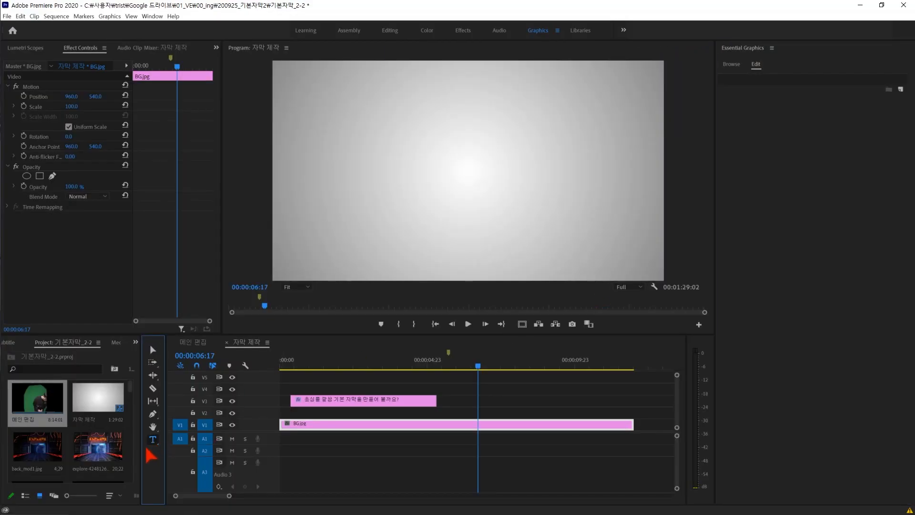
click(403, 251)
text(초심플 깔끔 자막입니다~)
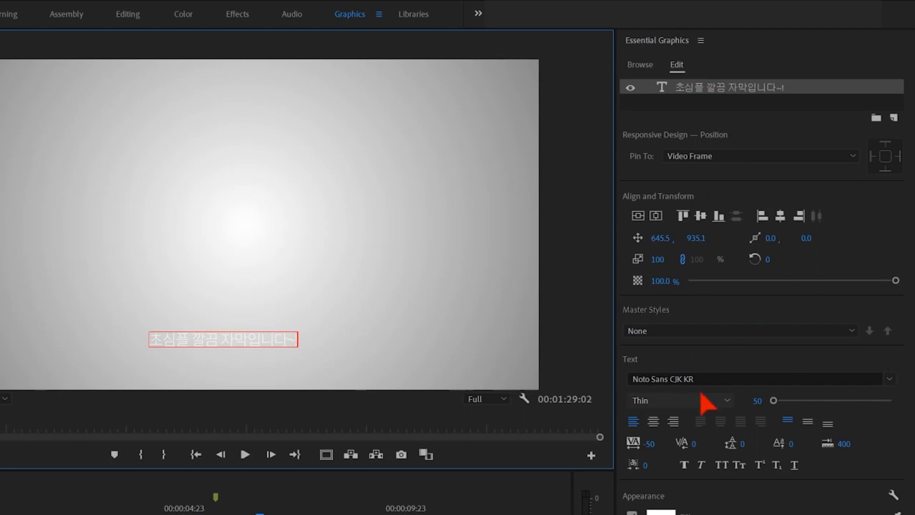
Step: Set the caption's font to Noto Sans CJK KR in Thin weight and centre-align its text
click(889, 379)
click(745, 417)
click(681, 400)
click(660, 415)
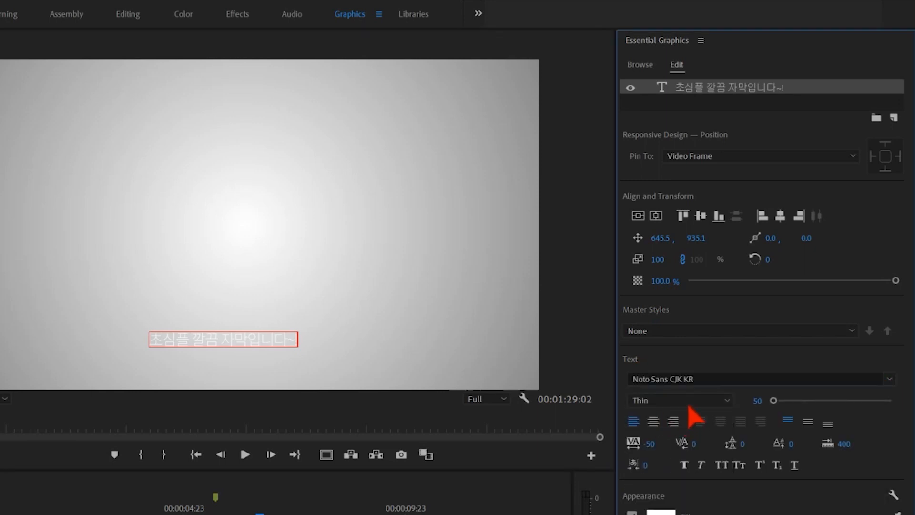
click(654, 422)
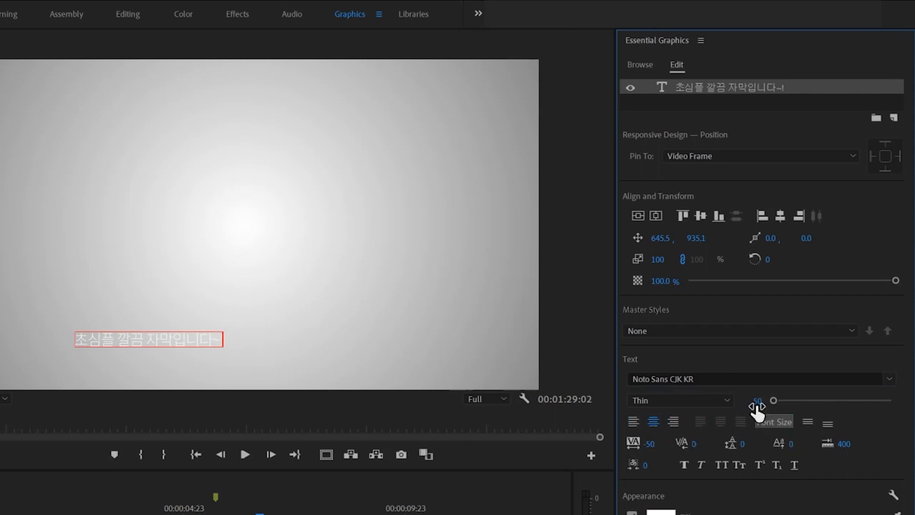
Step: Set the caption's tracking to -50 and its fill colour to white (FFFFFF)
click(651, 446)
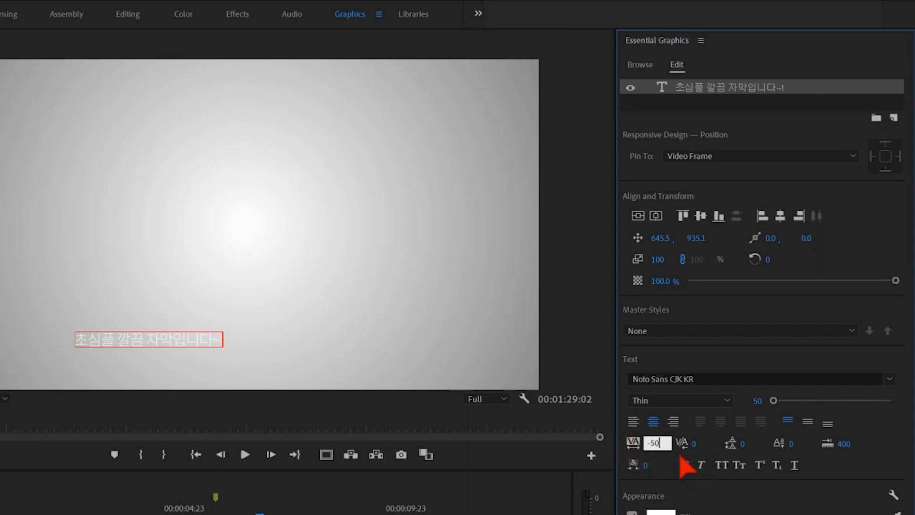
key(Return)
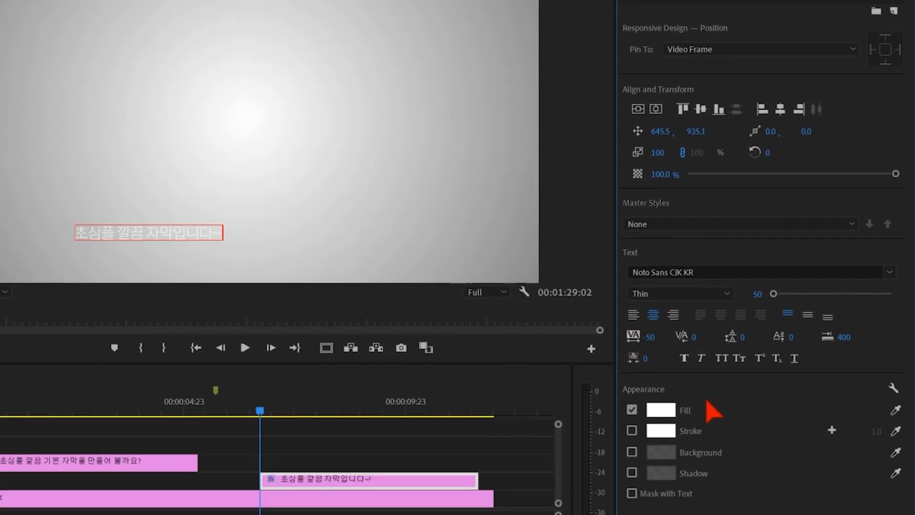
click(665, 410)
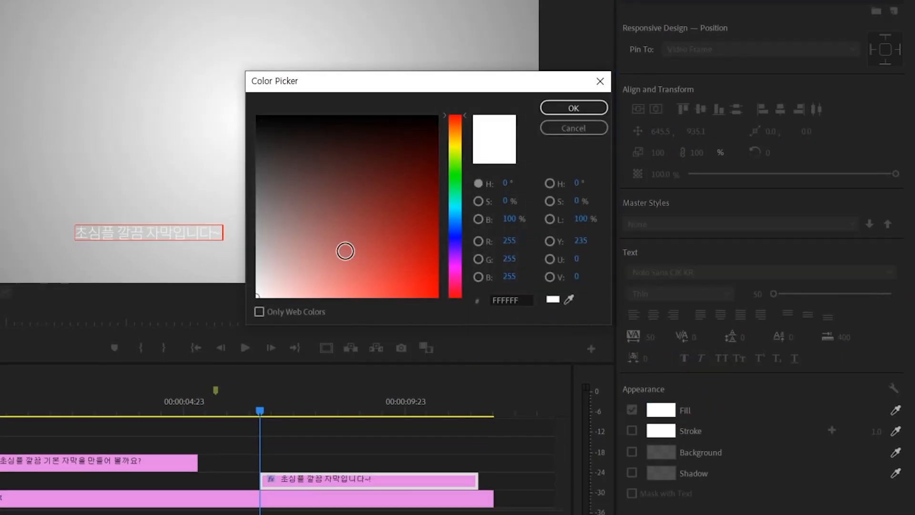
click(589, 110)
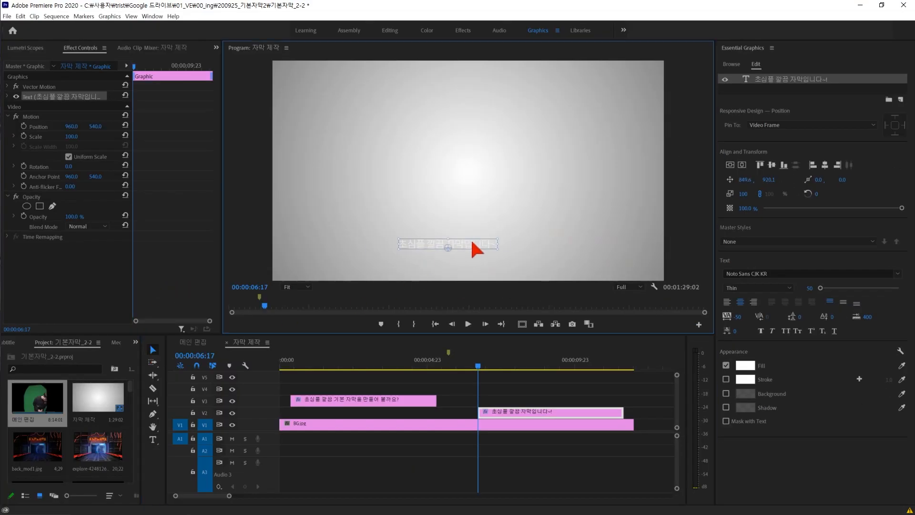
Step: Move the caption to a vertical position of about 977 and centre it horizontally in the frame
drag(472, 242, 484, 253)
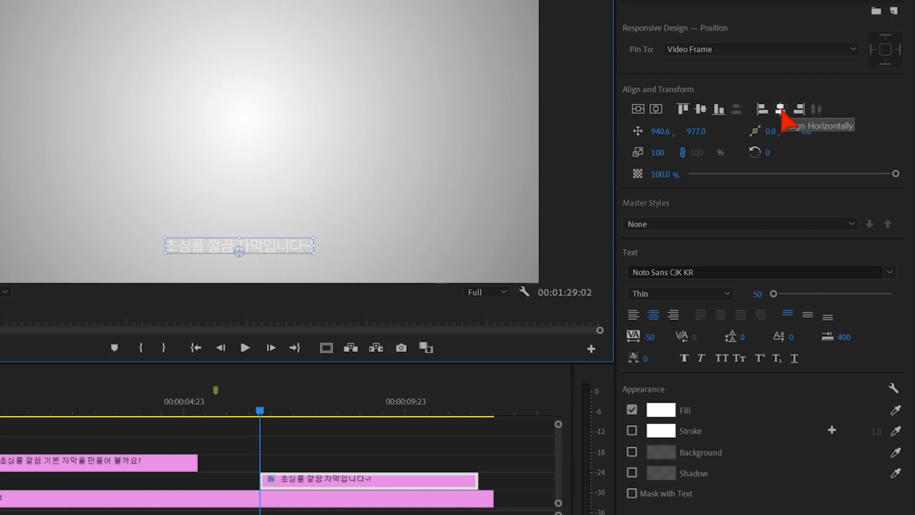
click(780, 110)
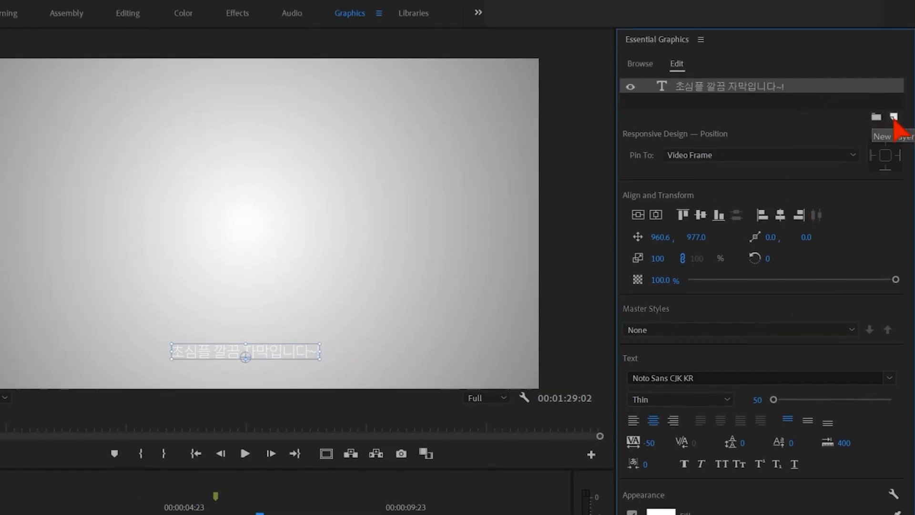
Step: Add a rectangle layer to the caption graphic and move it over the text, to about 944, 914
click(893, 117)
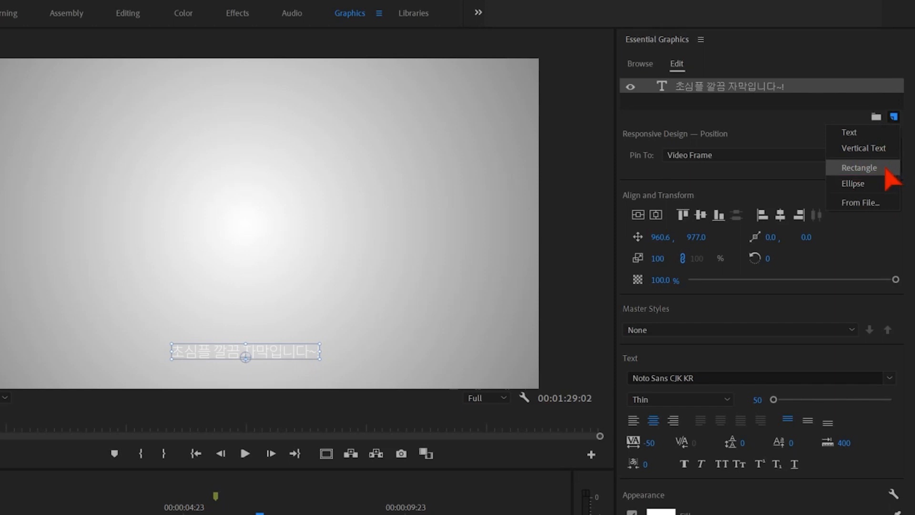
click(889, 167)
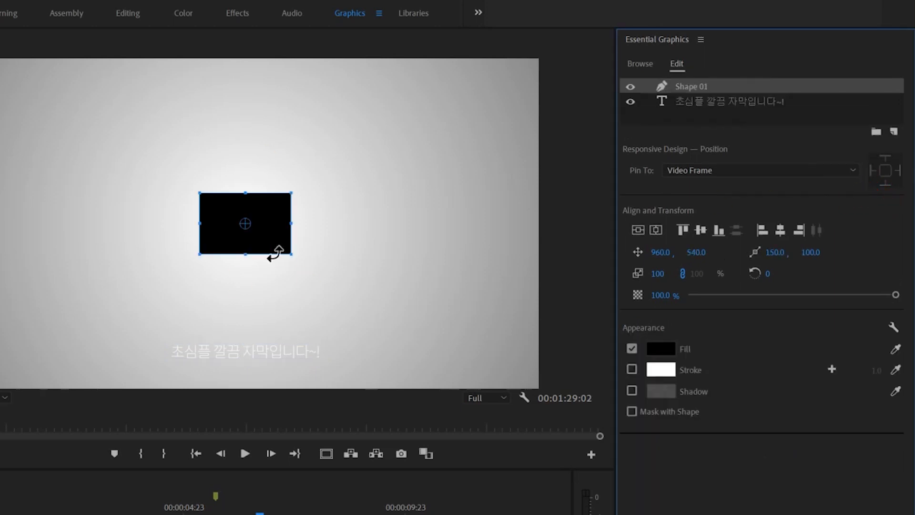
drag(278, 226, 270, 340)
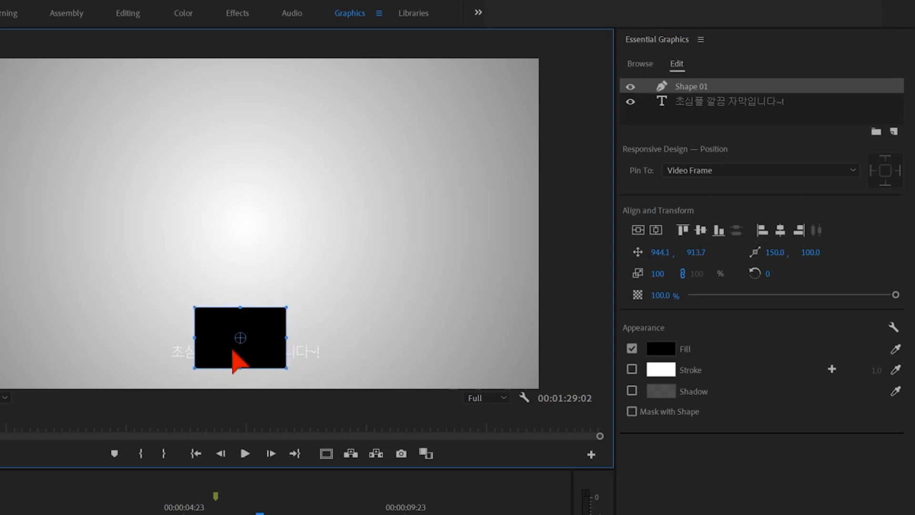
Step: Place the rectangle layer beneath the text layer and resize the rectangle to fit closely around the caption
click(745, 91)
drag(776, 88, 778, 109)
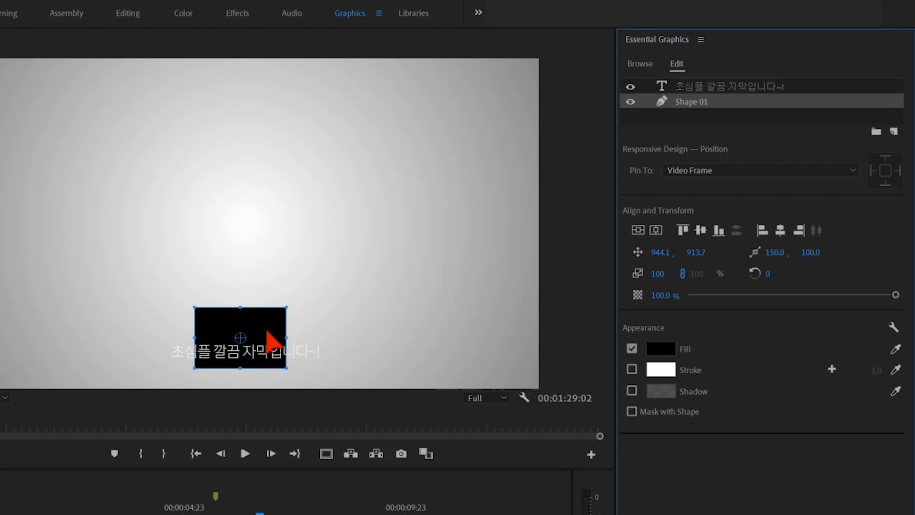
drag(264, 325, 323, 339)
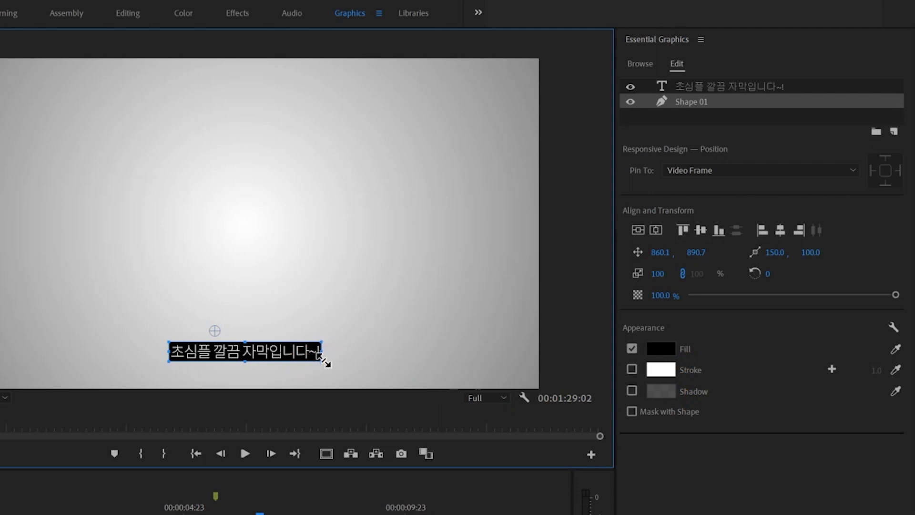
Step: Set the opacity of the black rectangle behind the caption to 95%
click(665, 295)
text(95)
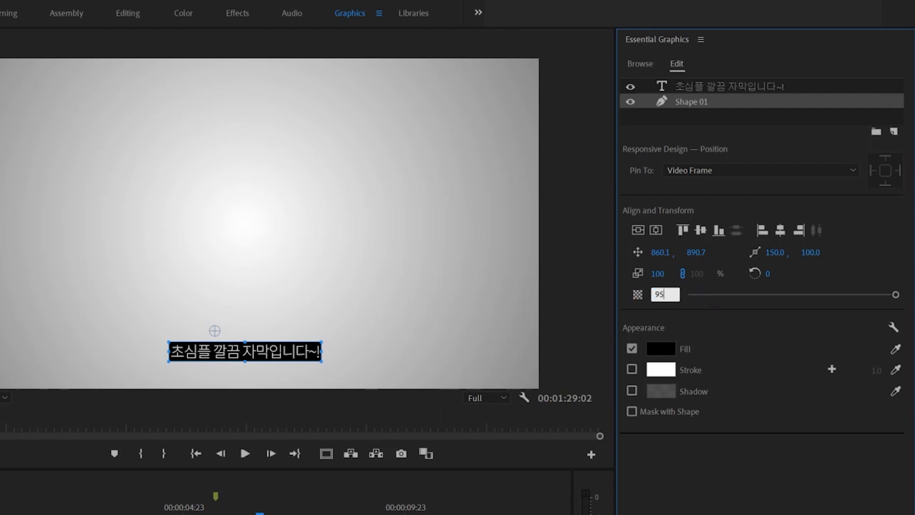
key(Return)
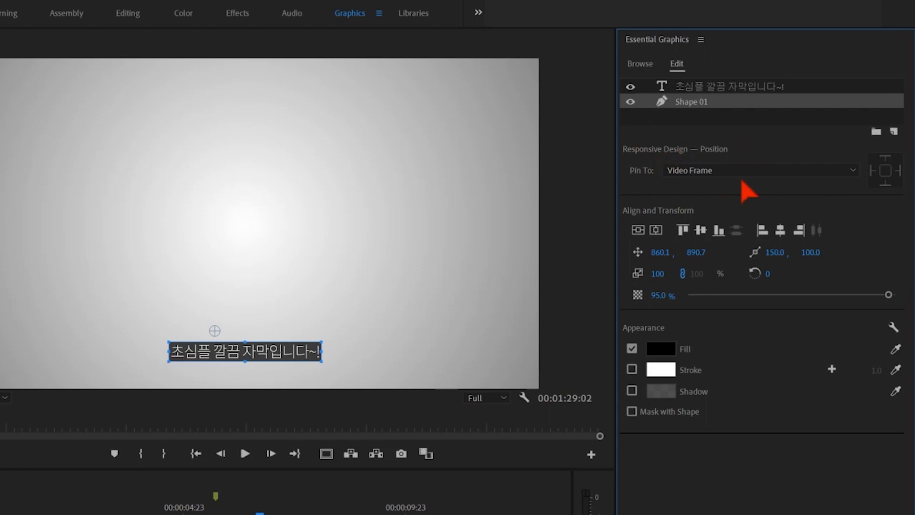
Step: Pin the rectangle layer to the caption text layer on all four edges
click(755, 171)
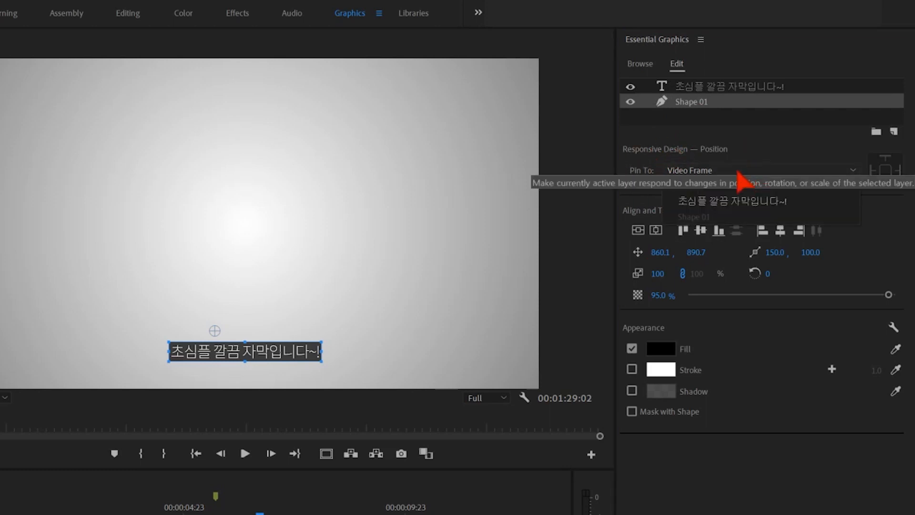
click(791, 207)
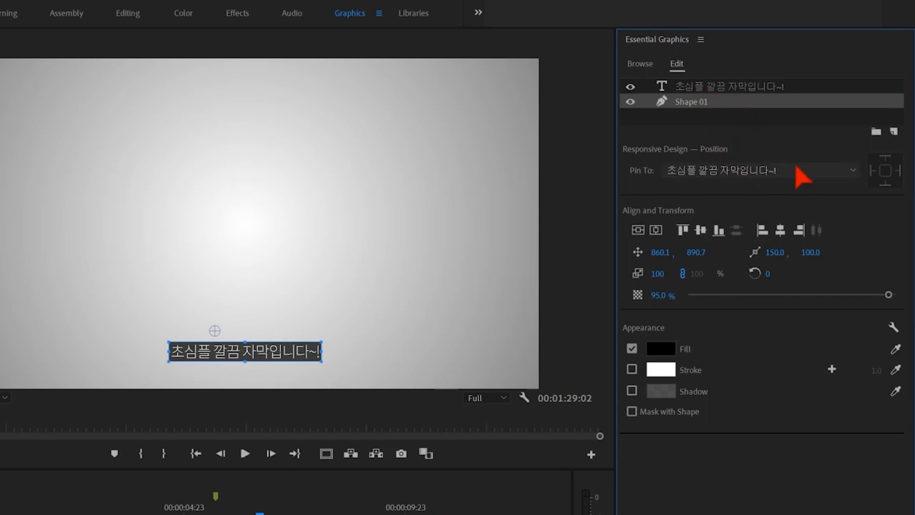
click(887, 170)
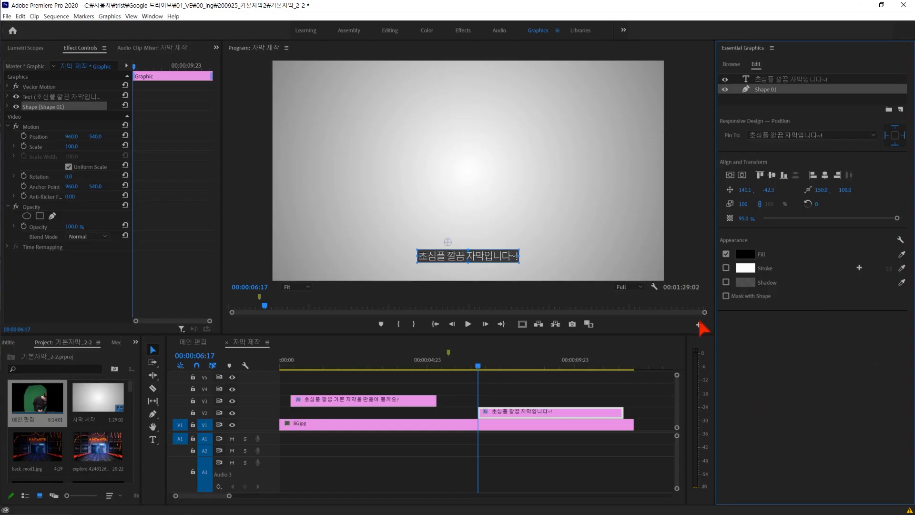
Step: Replace the caption text with "자 한 번 테스트를 해볼까요?! 근사하죠~~~~~~~~~~~" to test the pinned background
click(152, 439)
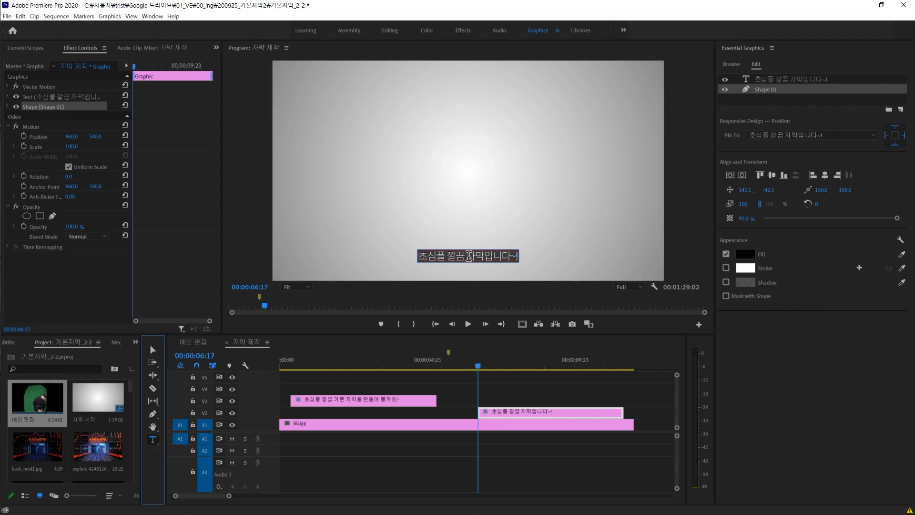
click(468, 255)
key(BackSpace)
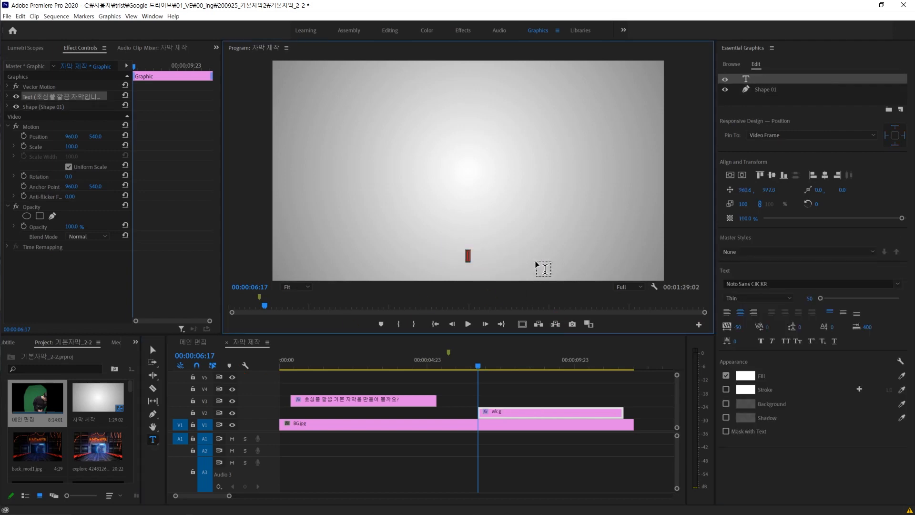
text(자 한 번 테)
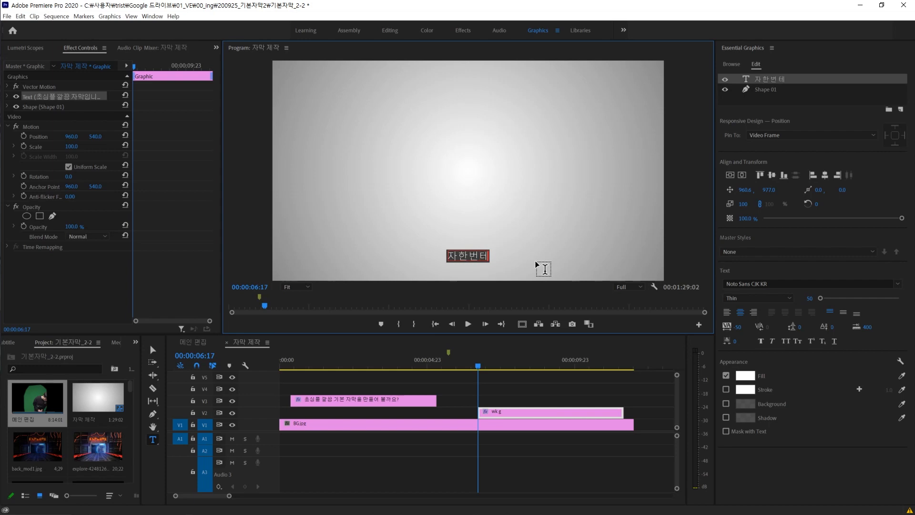
text(스트를 해볼까요?!)
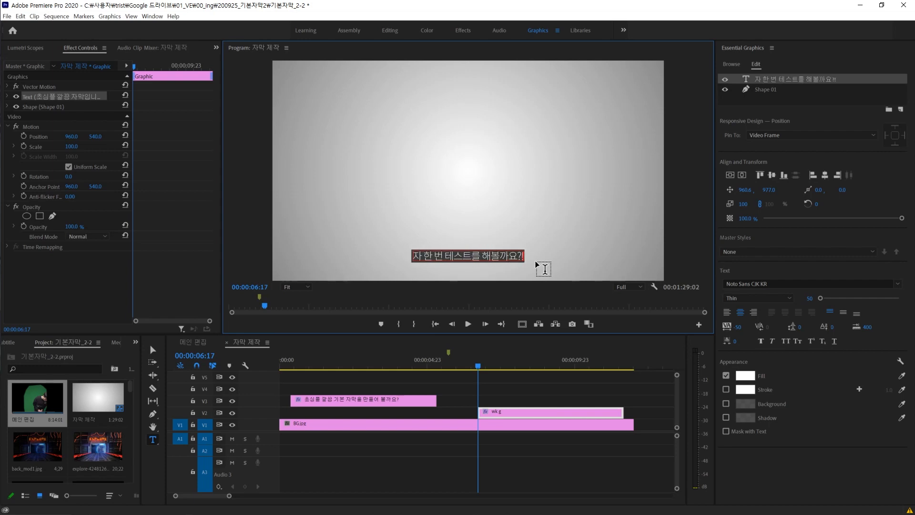
text( 근사하)
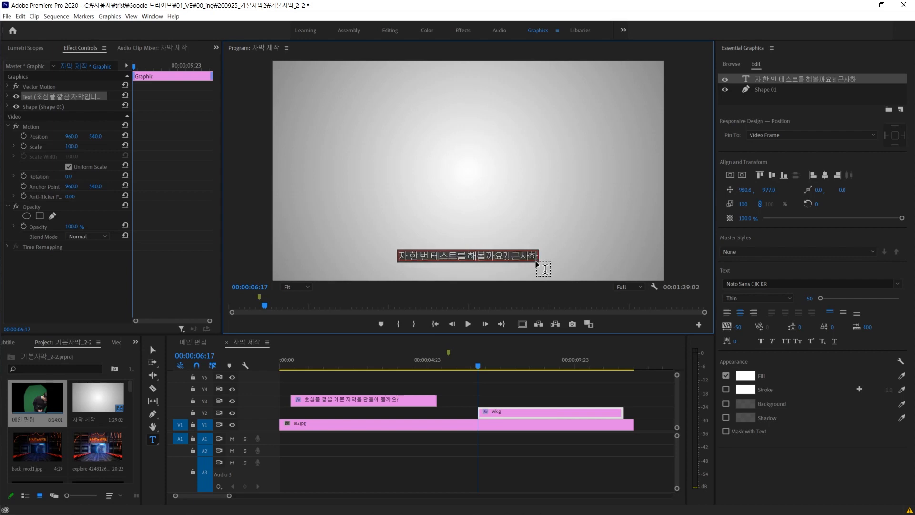
text(죠~~~~~~~~~~~~~)
key(Escape)
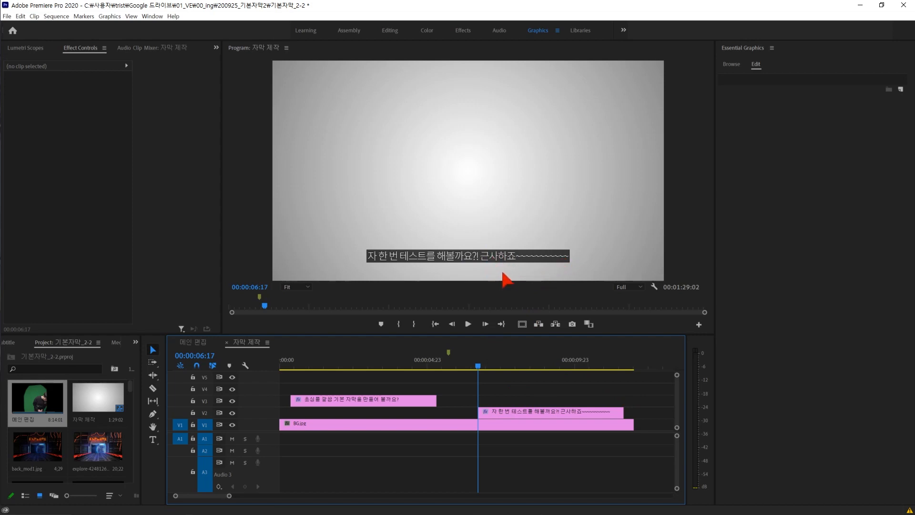
Step: Reduce the height of the Shape 01 rectangle so that it fits more tightly around the caption text
key(ctrl+z)
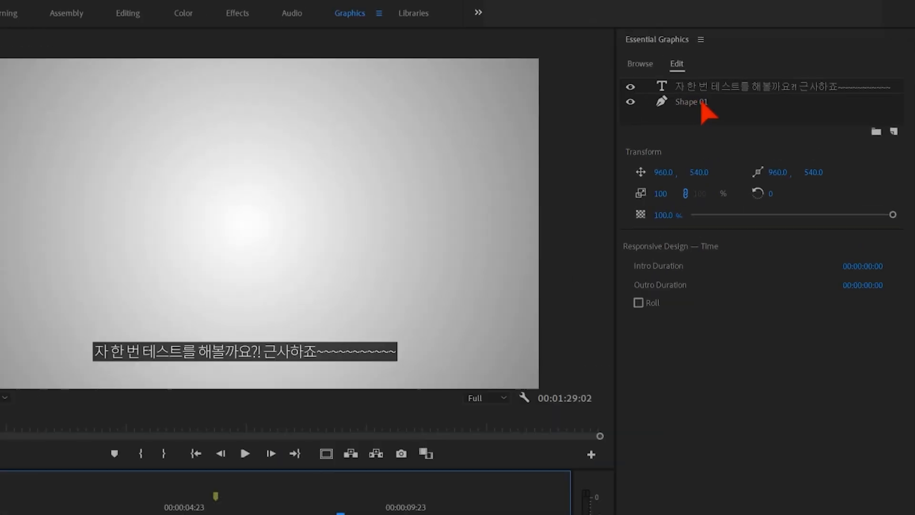
click(702, 106)
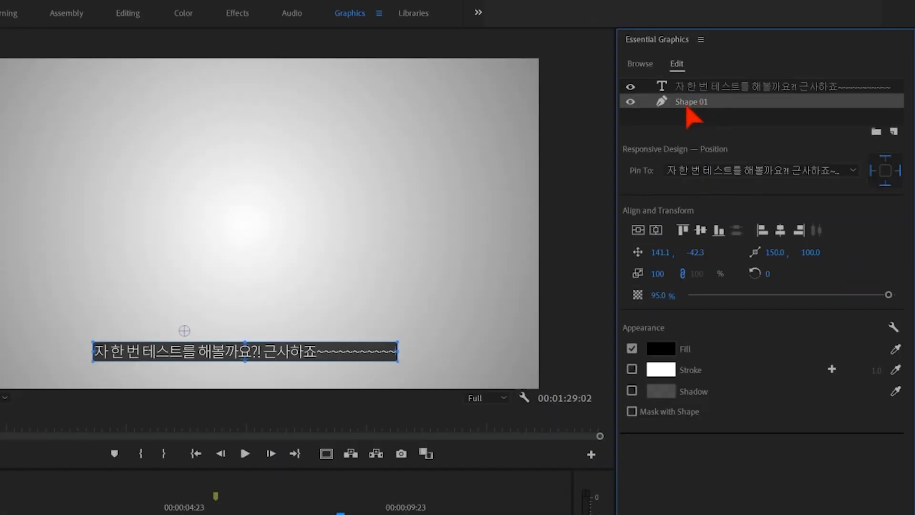
click(524, 355)
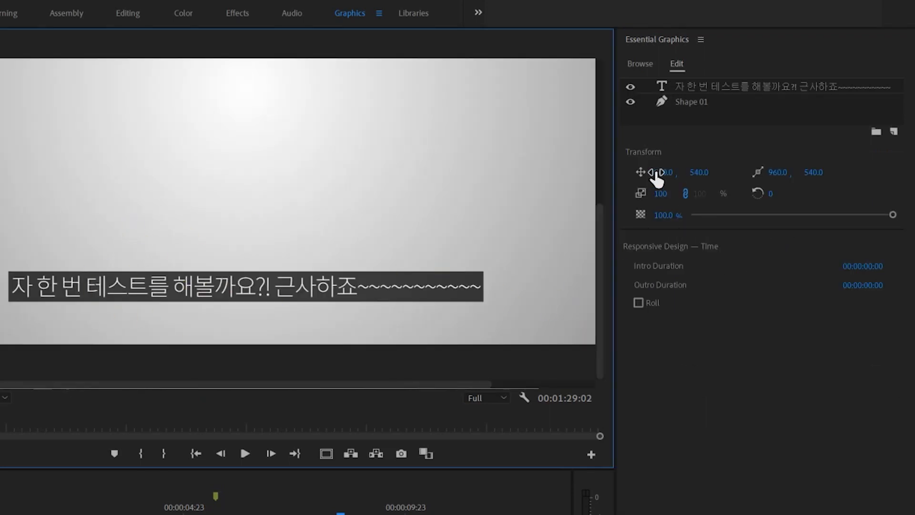
click(702, 106)
drag(249, 268, 247, 296)
click(664, 420)
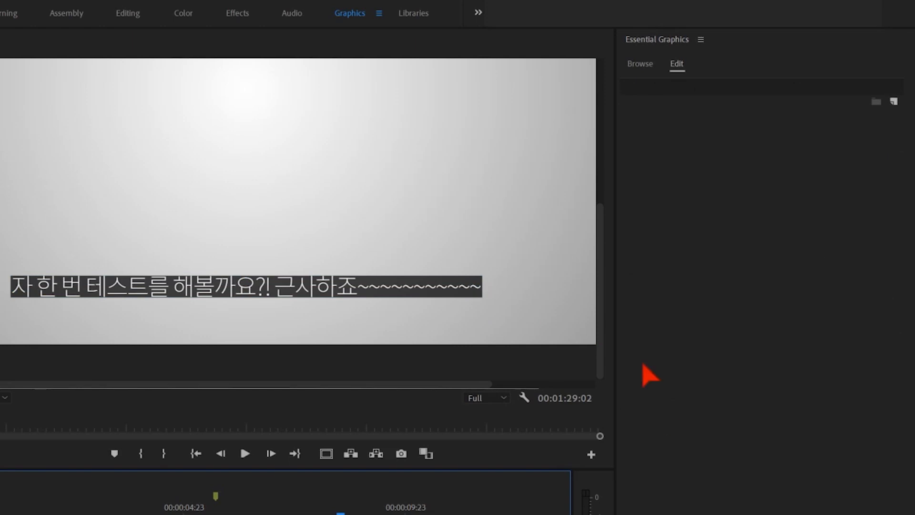
Step: Compare the caption's background box in the first and second short caption clips on track V2
click(548, 368)
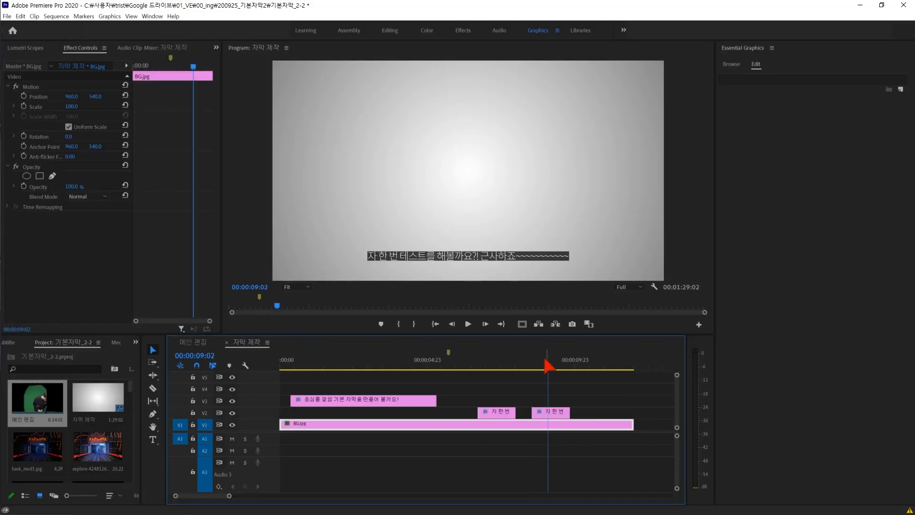
click(499, 366)
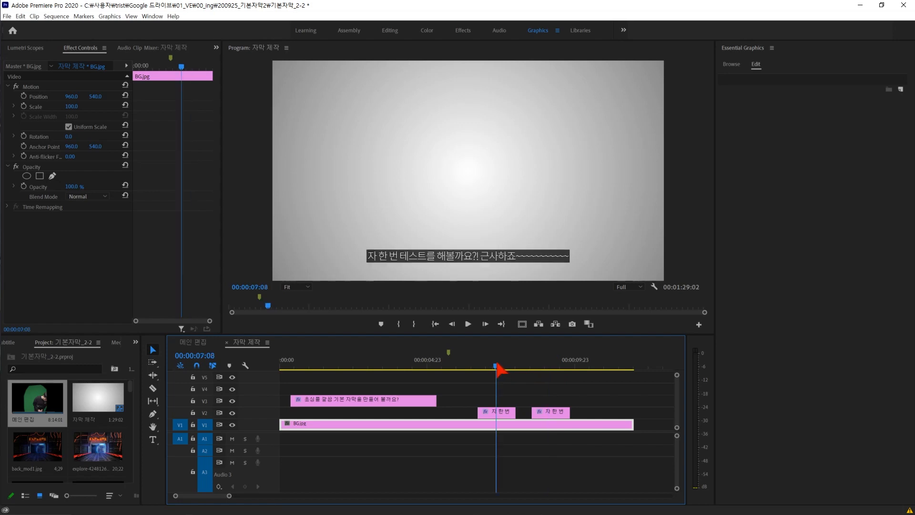
click(544, 365)
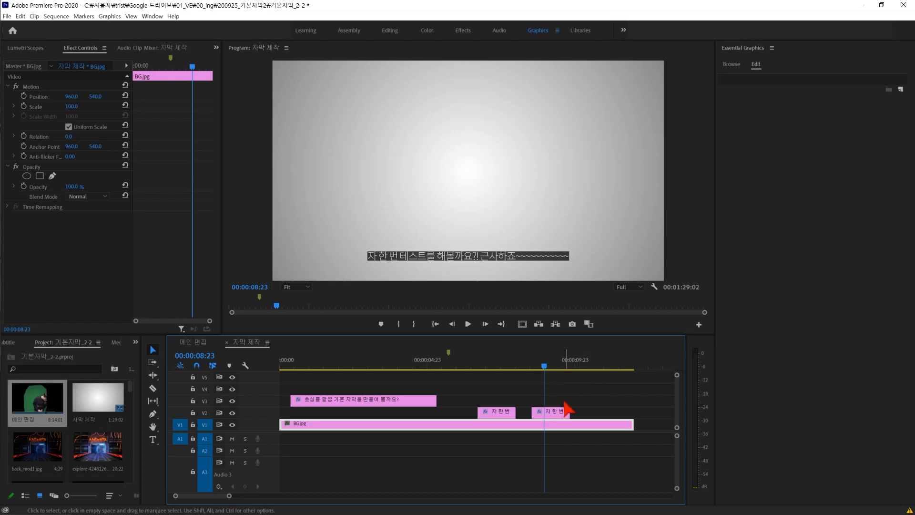
Step: Place a third copy of the caption clip after the other two on track V2 and set its text fill to black
drag(562, 416, 602, 412)
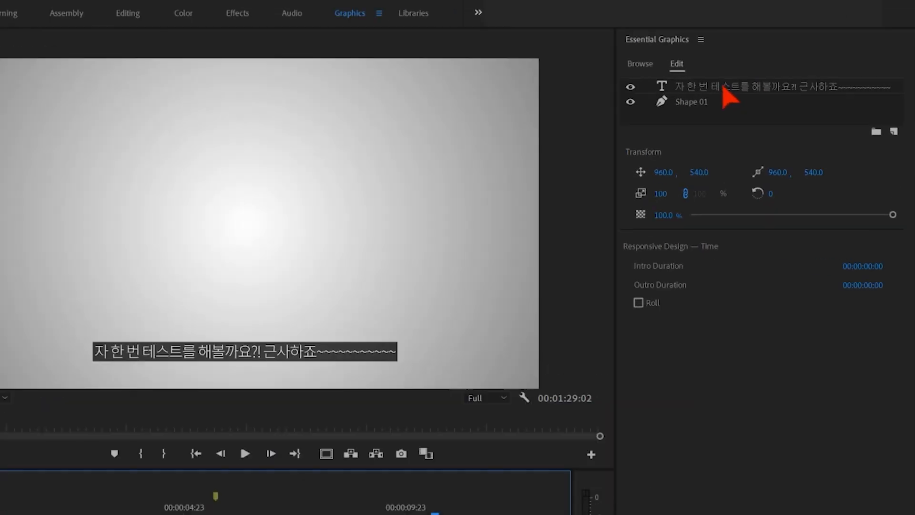
click(799, 80)
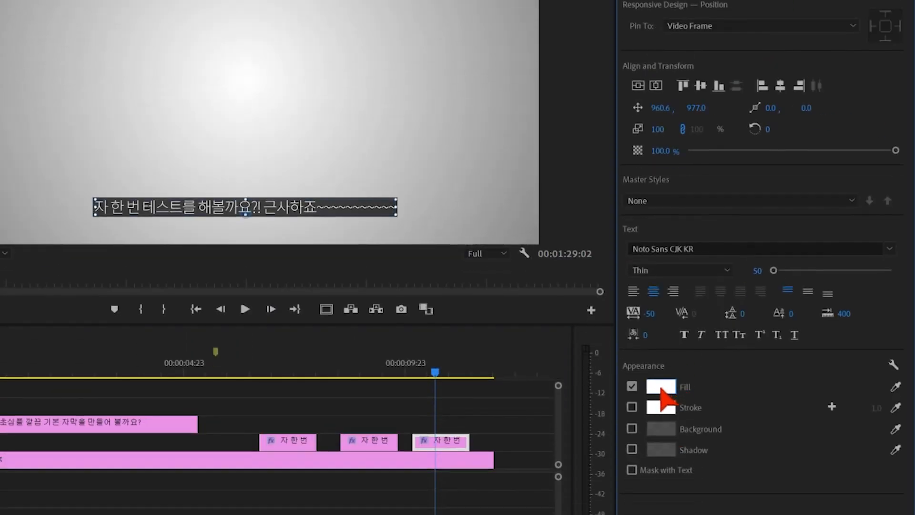
click(664, 407)
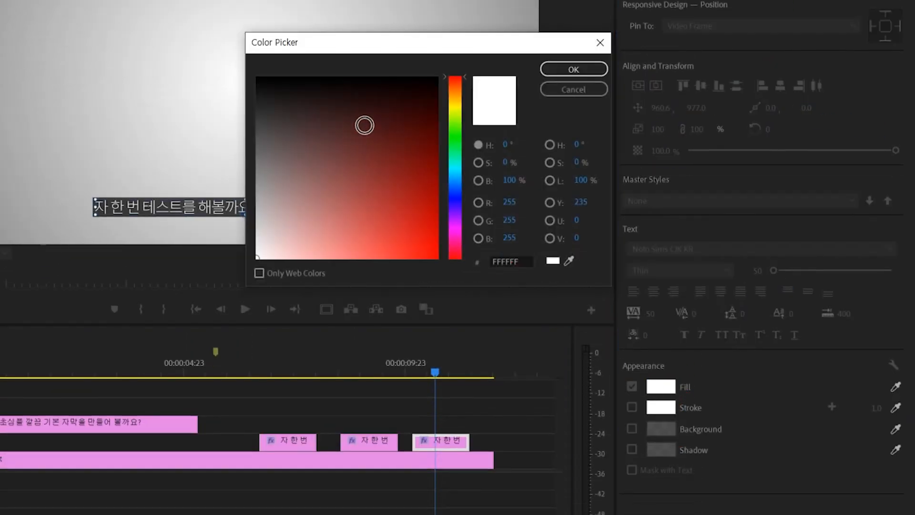
drag(356, 126, 286, 76)
click(574, 71)
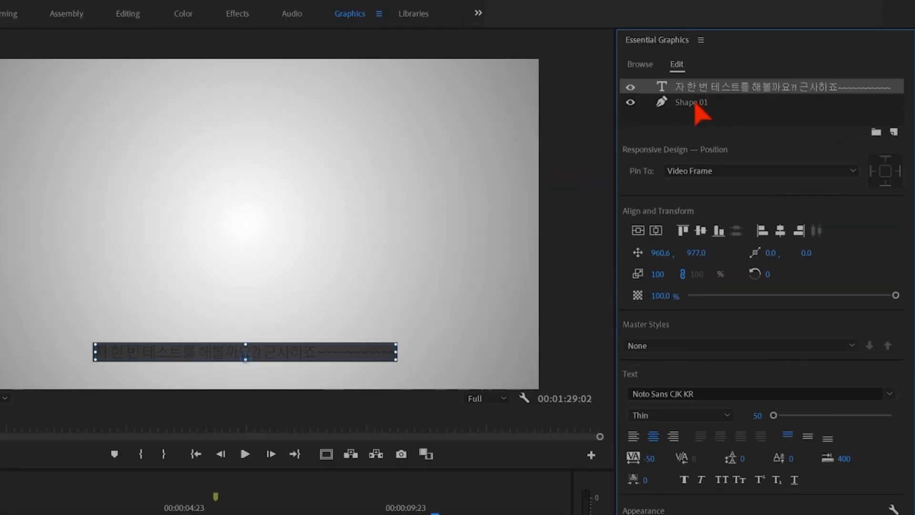
Step: Set the fill of the Shape 01 rectangle behind the black caption text to white (FFFFFF)
click(695, 104)
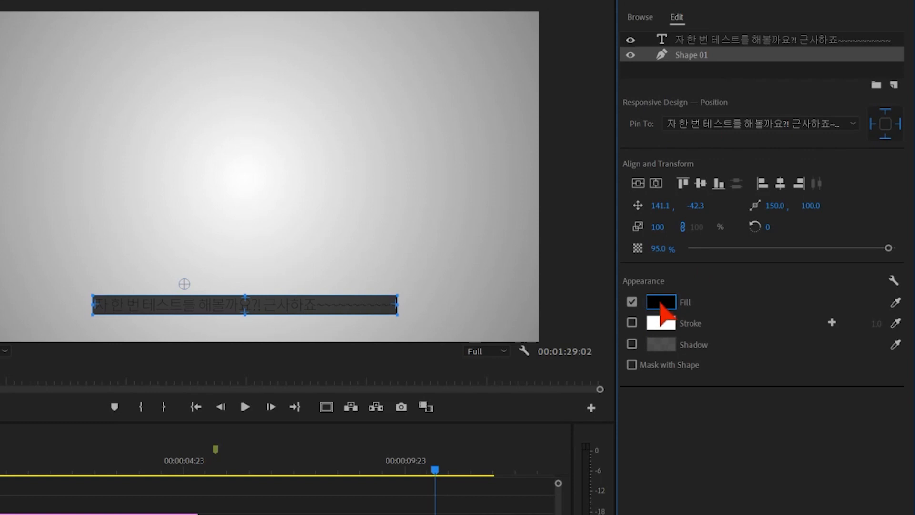
click(661, 350)
click(149, 457)
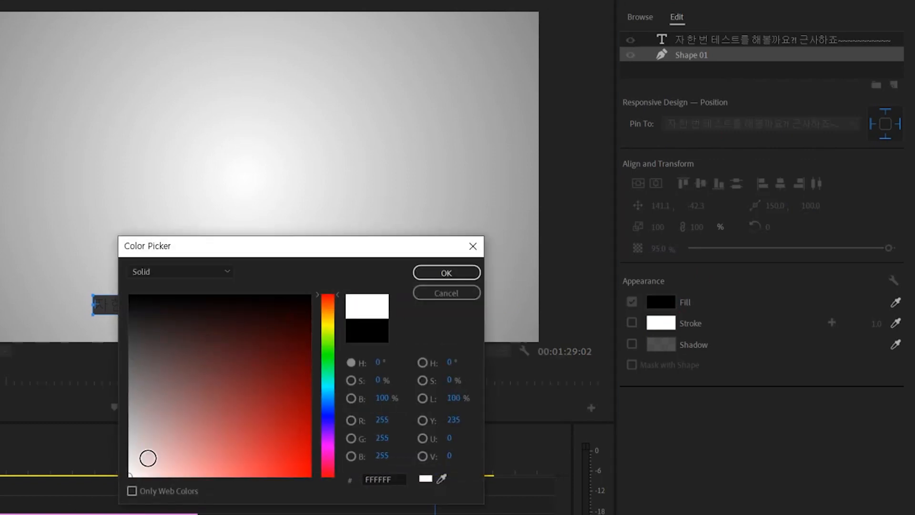
click(441, 276)
click(526, 502)
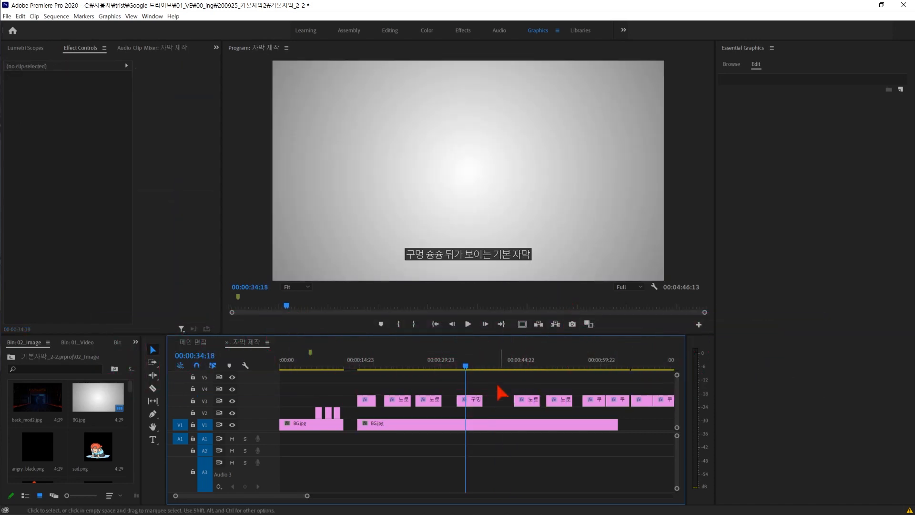
Step: Set the font style of the "구멍 슝슝 뒤가 보이는 기본 자막" caption text to Black
click(475, 403)
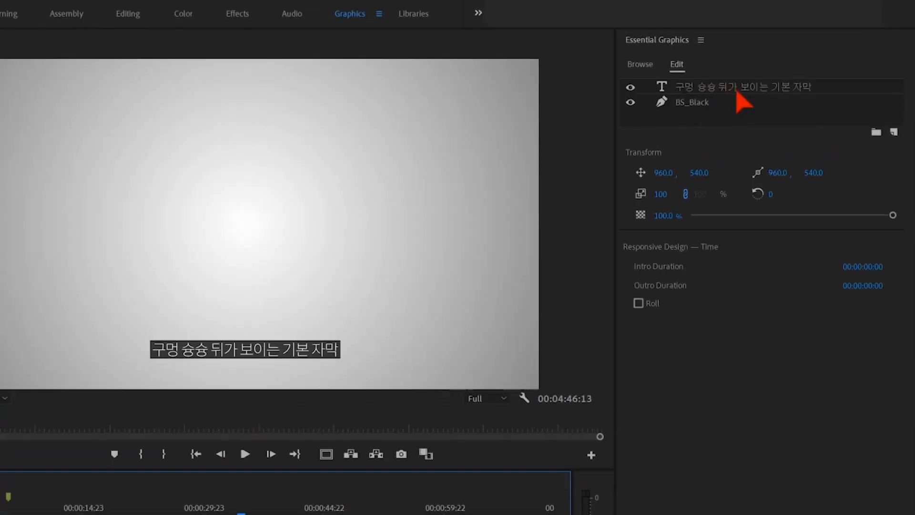
click(744, 90)
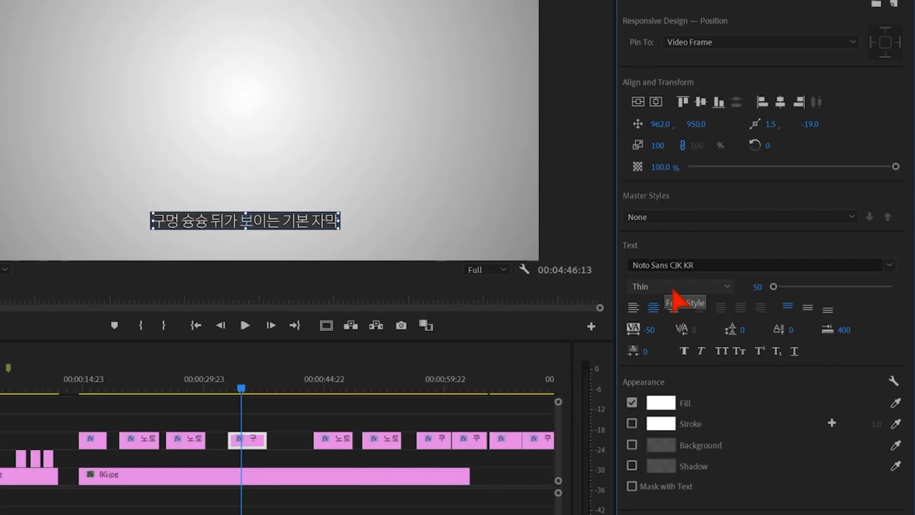
click(672, 290)
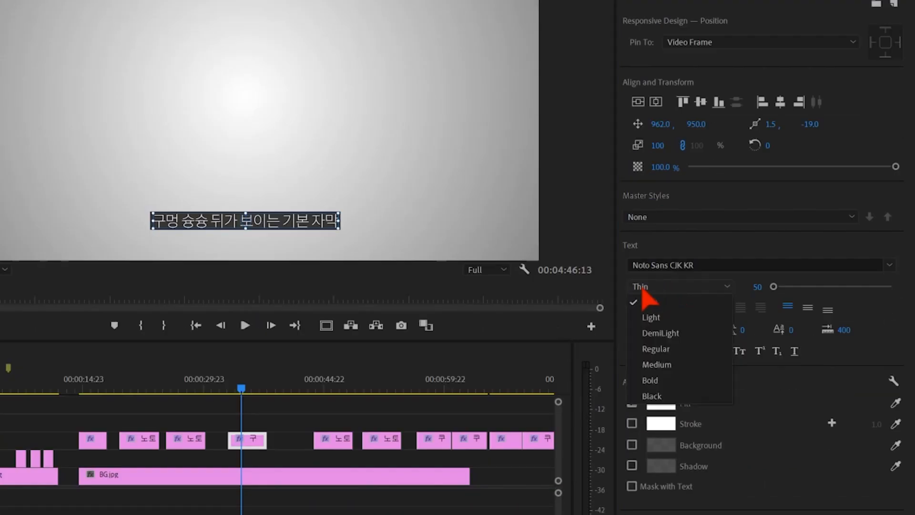
click(673, 397)
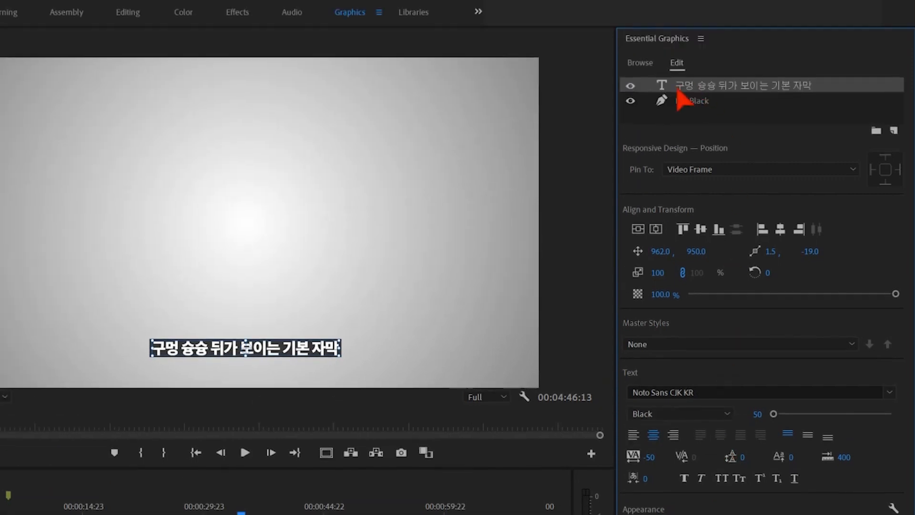
Step: Set the opacity of the BS_Black rectangle behind the caption to 100%
click(696, 101)
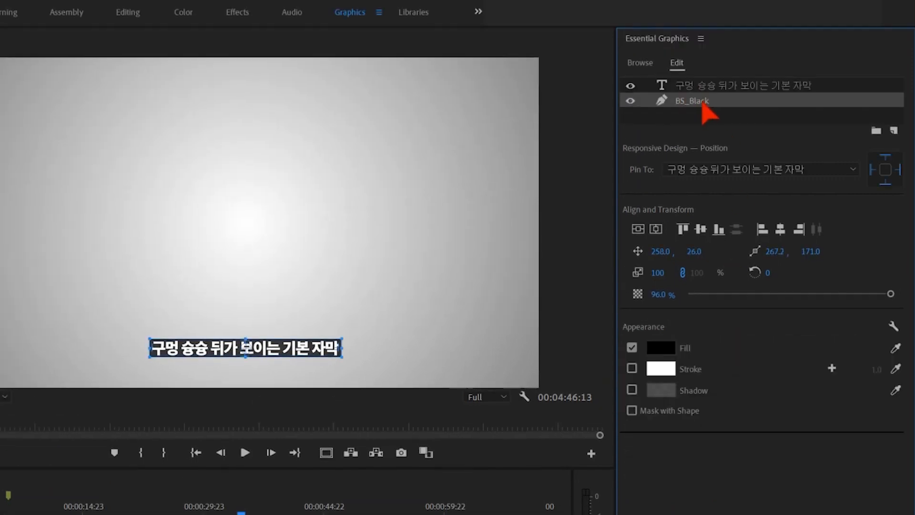
click(657, 296)
text(100)
key(Return)
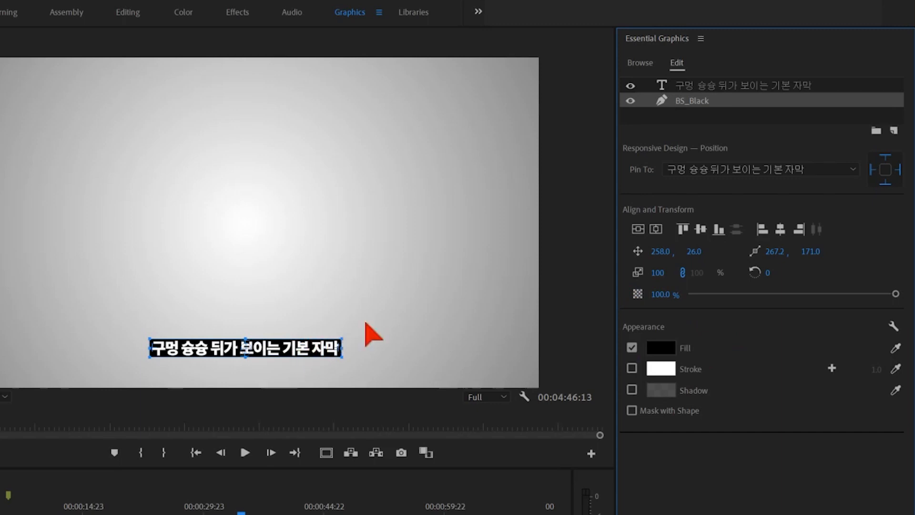
Step: Turn on Mask with Text for the caption's text layer and invert the mask
click(750, 86)
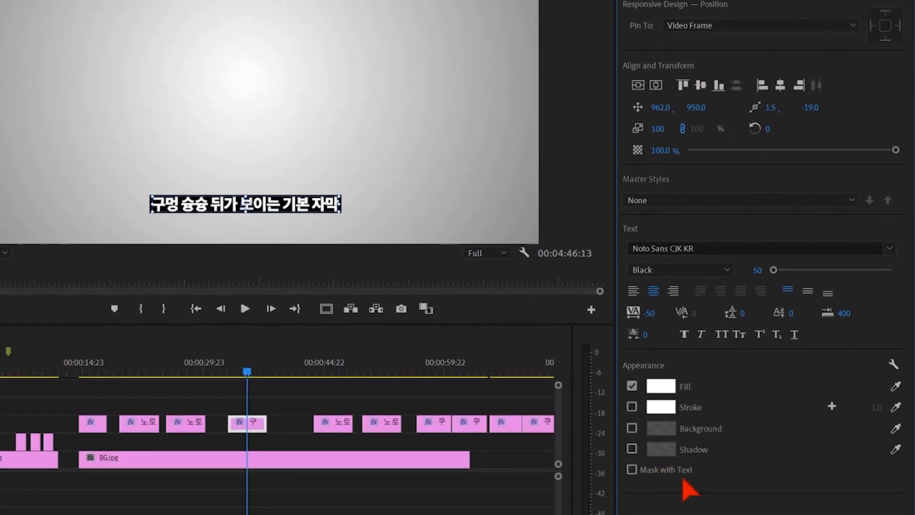
click(631, 469)
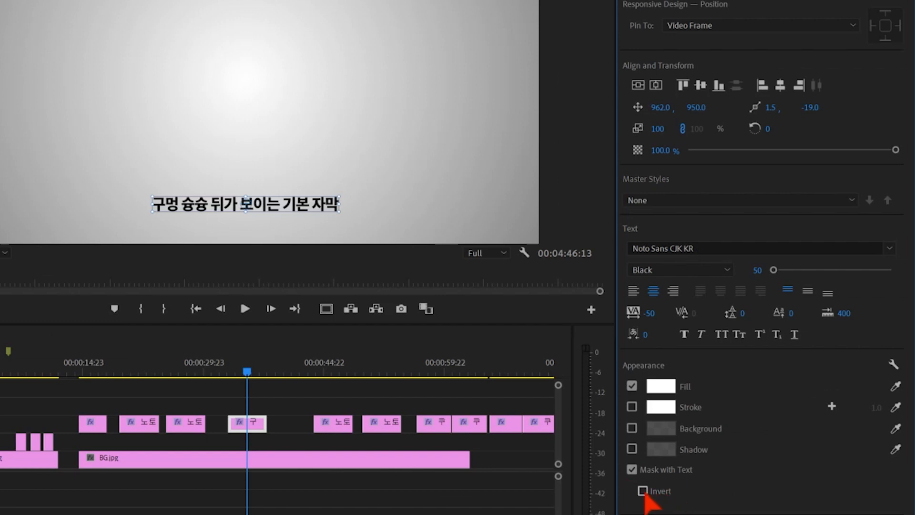
click(642, 490)
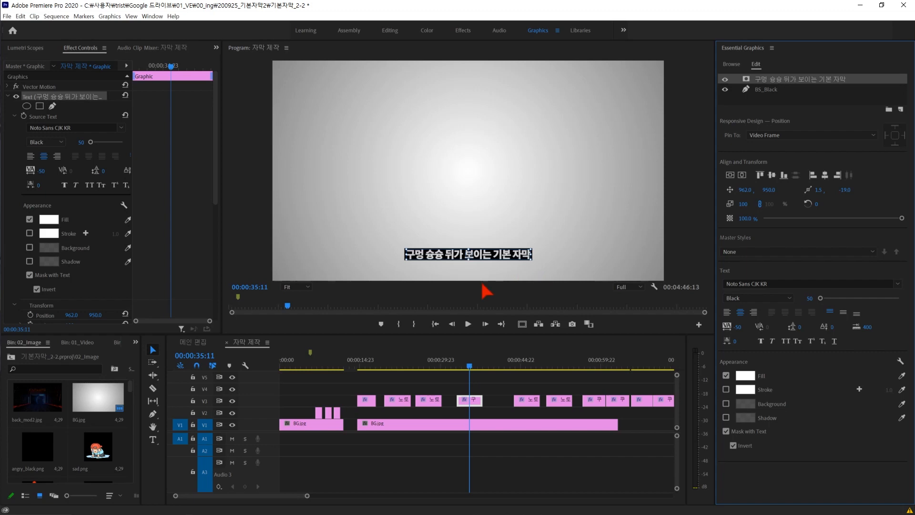
Step: Place dog1.png on track V2 beneath the masked caption clip and examine the cut-out letters up close
scroll(56, 396, down, 3)
click(56, 396)
drag(473, 318, 474, 408)
click(513, 260)
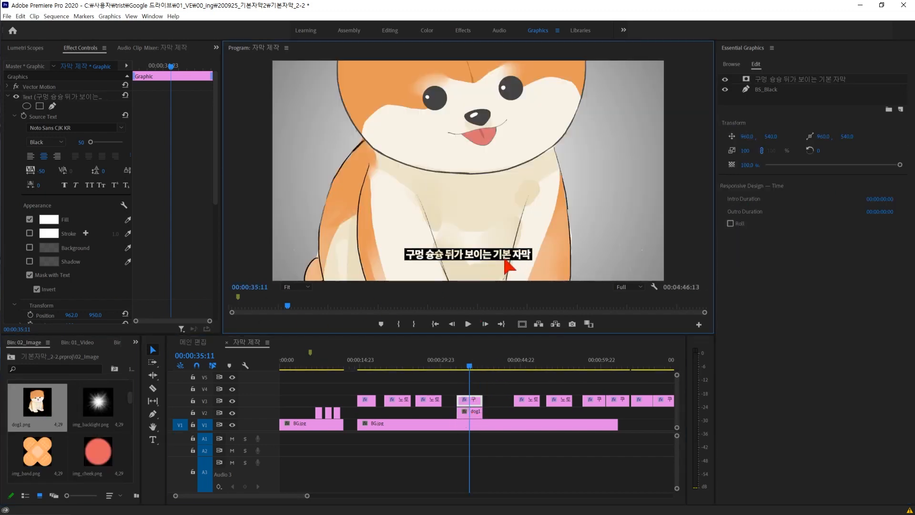
key(=)
key(=)
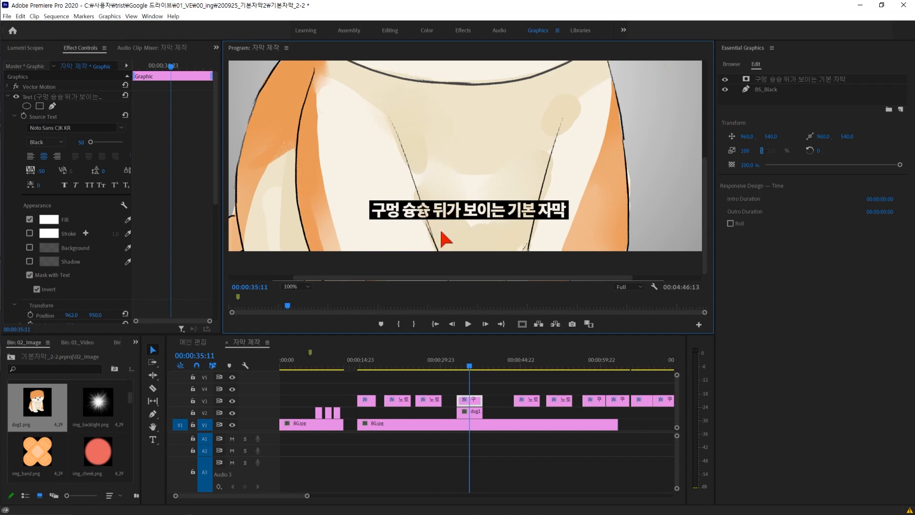
key(-)
key(-)
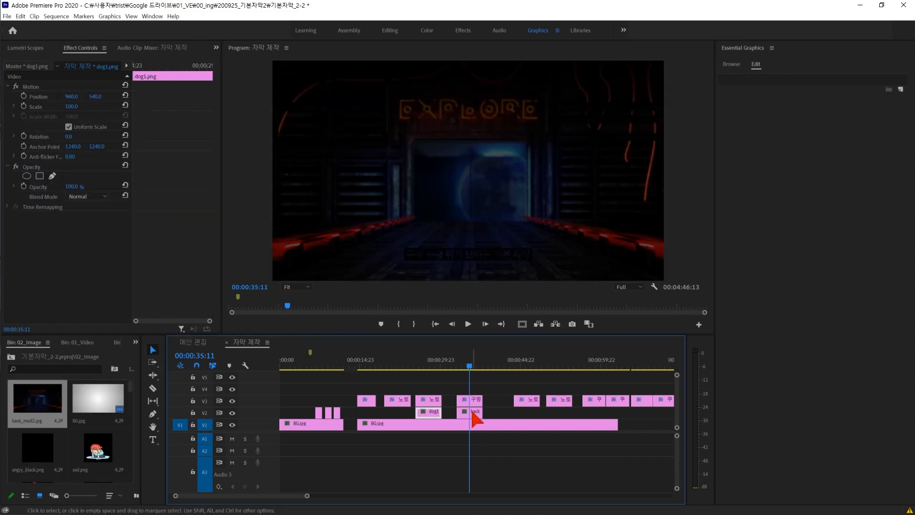
Step: Duplicate the caption's BS_Black rectangle layer and place the copy at the bottom of the layer stack
click(471, 400)
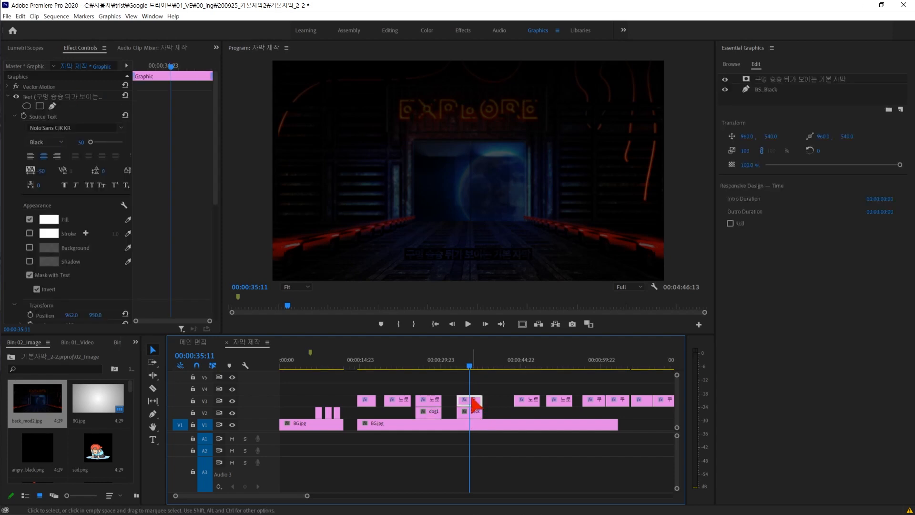
click(761, 89)
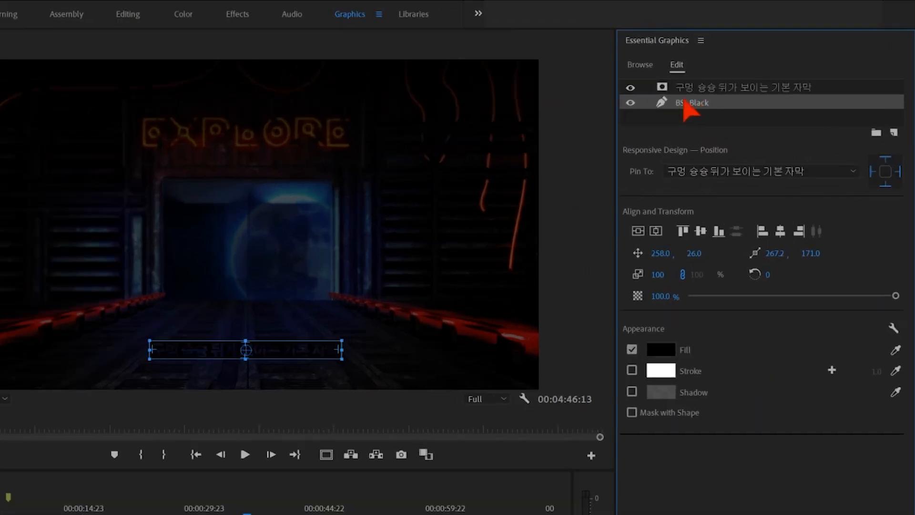
right_click(723, 105)
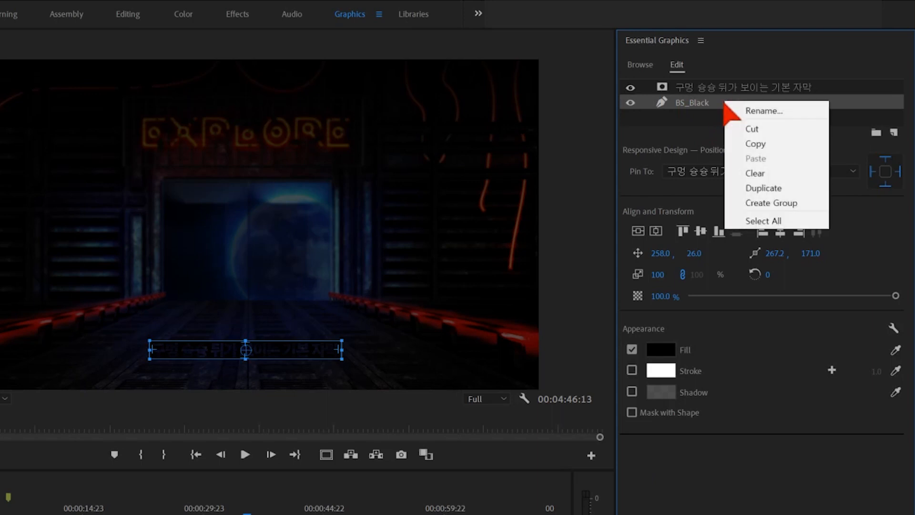
click(794, 186)
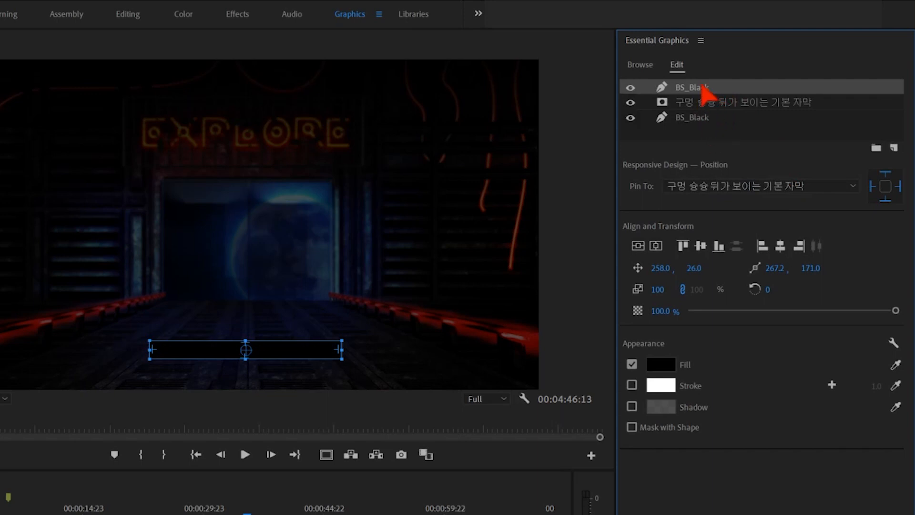
drag(721, 86, 722, 126)
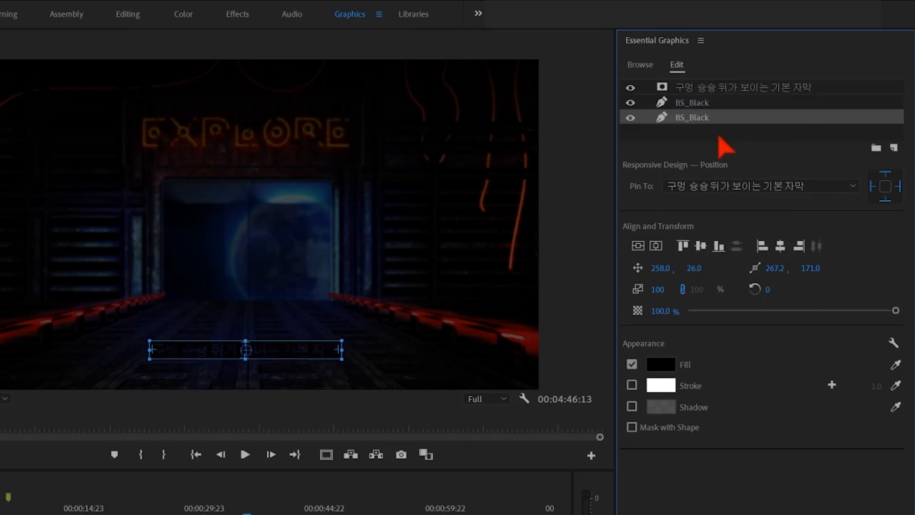
Step: Rename the lowest BS_Black rectangle layer as 색처리
double_click(698, 119)
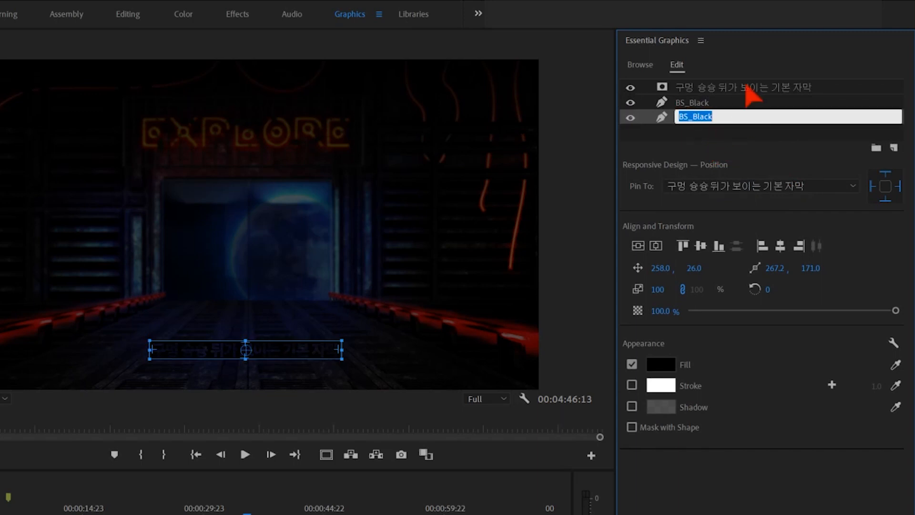
text(색지)
text(리)
key(Return)
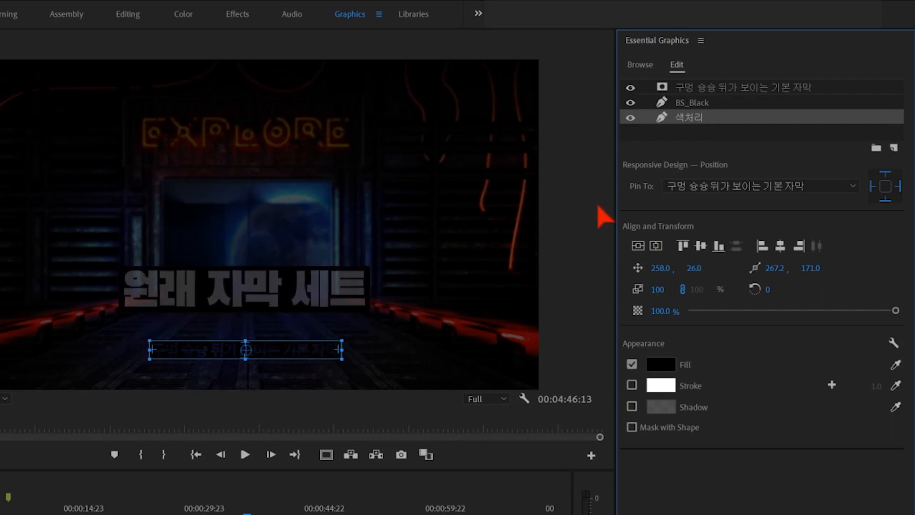
Step: Set the fill color of the 색처리 rectangle layer to white
double_click(724, 119)
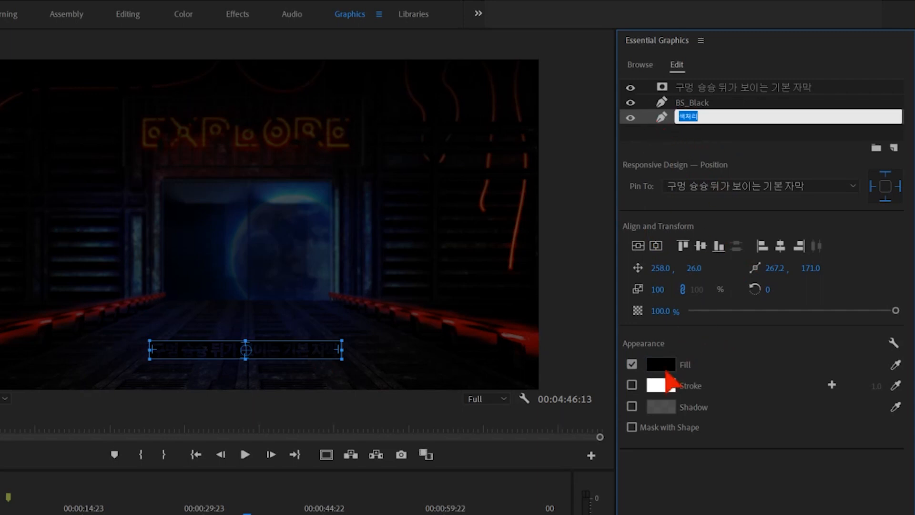
click(666, 364)
drag(235, 384, 130, 513)
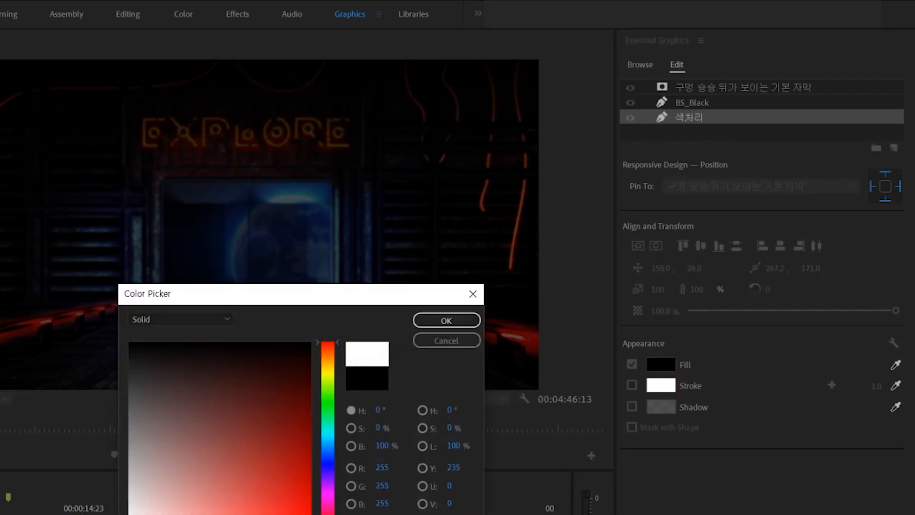
click(440, 322)
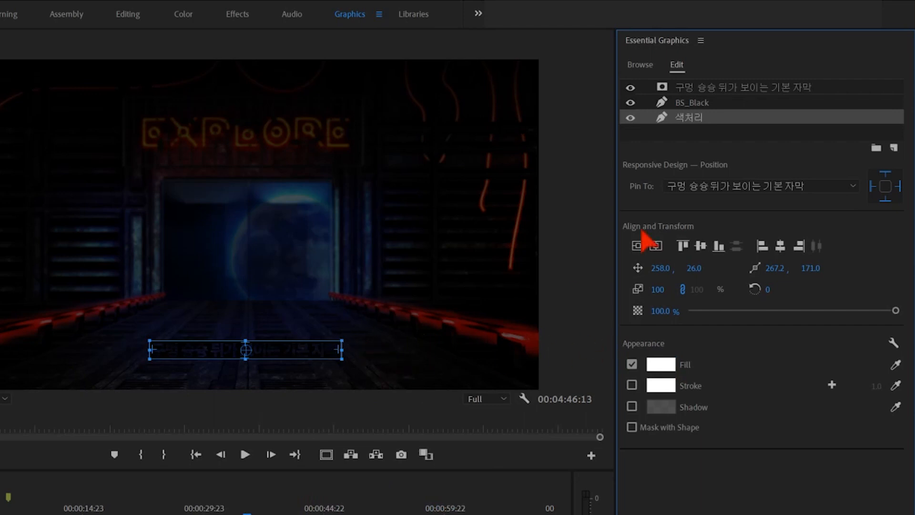
Step: Group the masked caption text layer with the BS_Black layer, leaving 색처리 outside the group
click(707, 90)
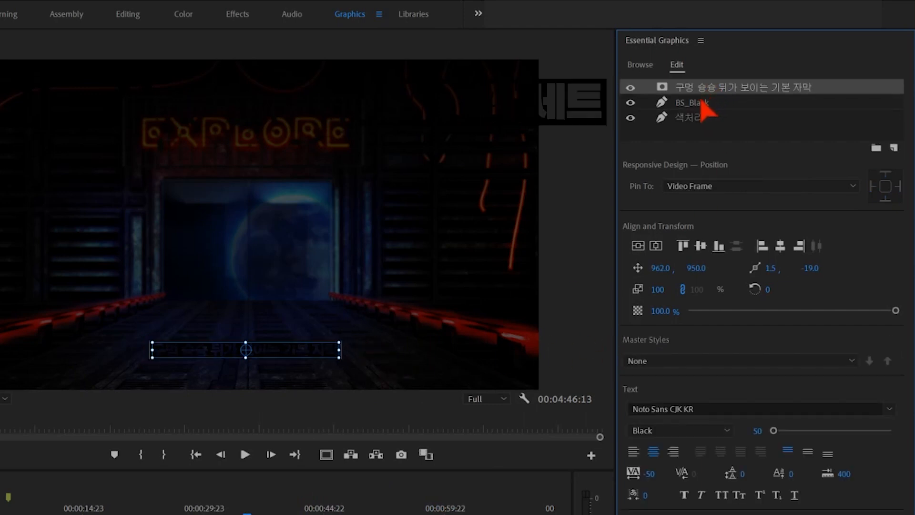
shift+click(697, 102)
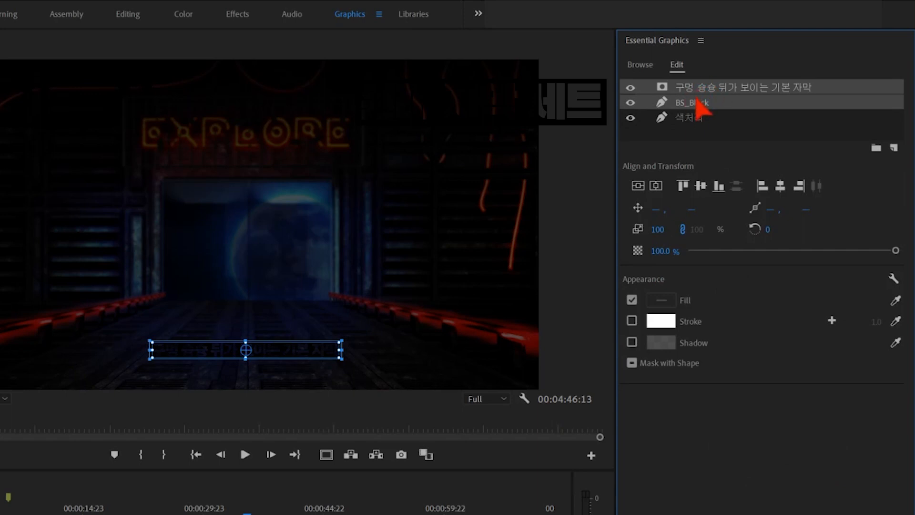
click(876, 148)
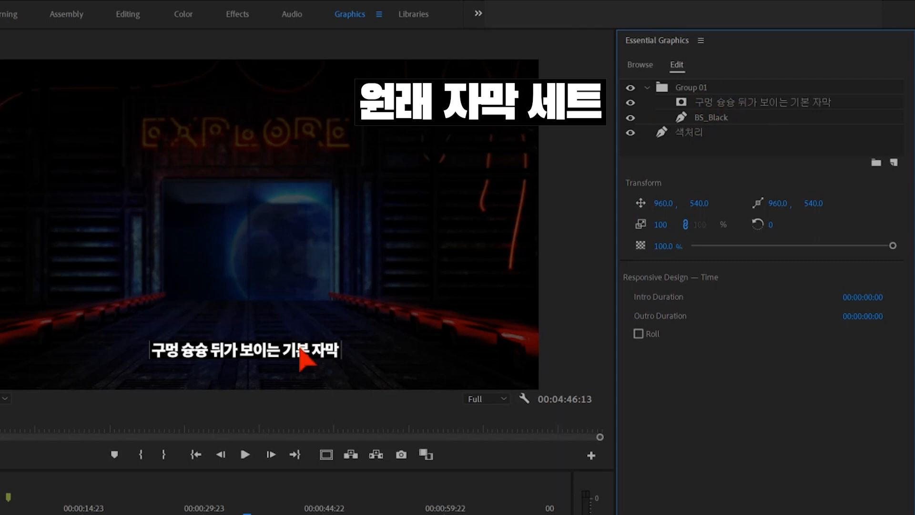
Step: Set the 색처리 layer's opacity to 2% and check the caption over the dog image and the dark video
click(710, 135)
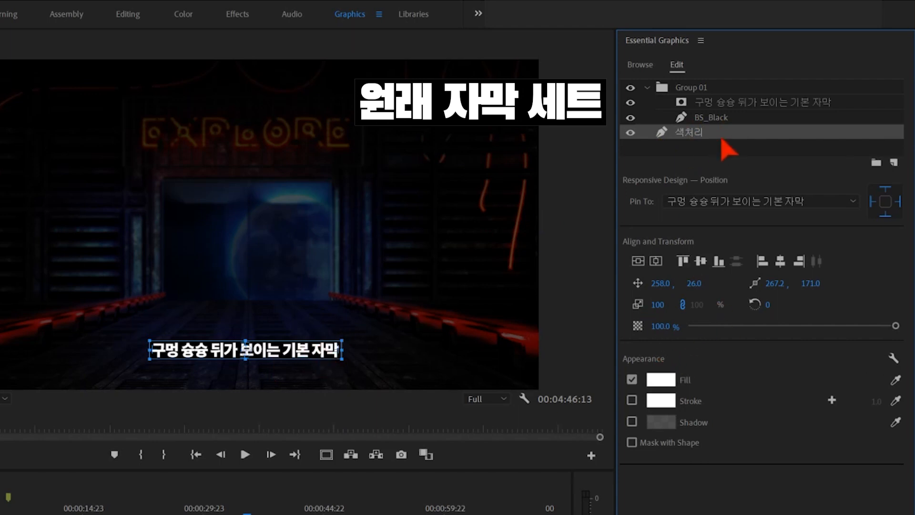
drag(895, 325, 689, 333)
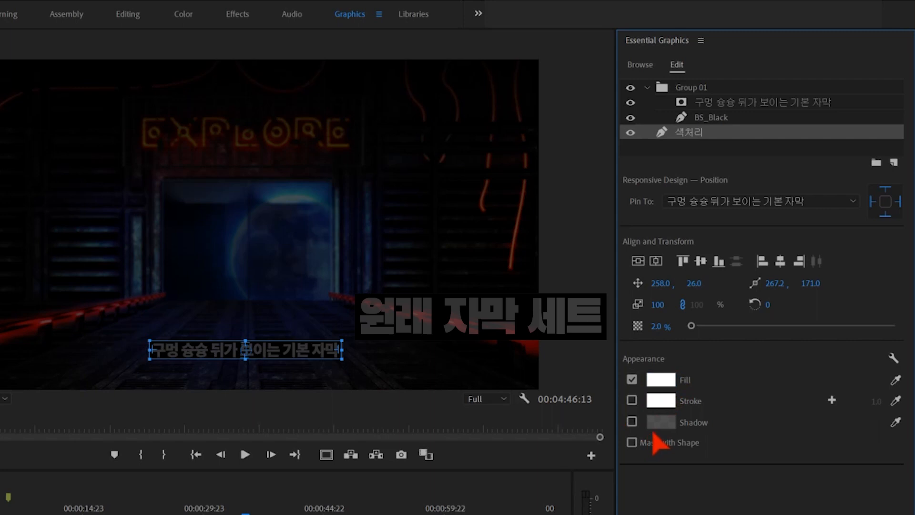
scroll(439, 496, down, 2)
click(436, 506)
click(182, 509)
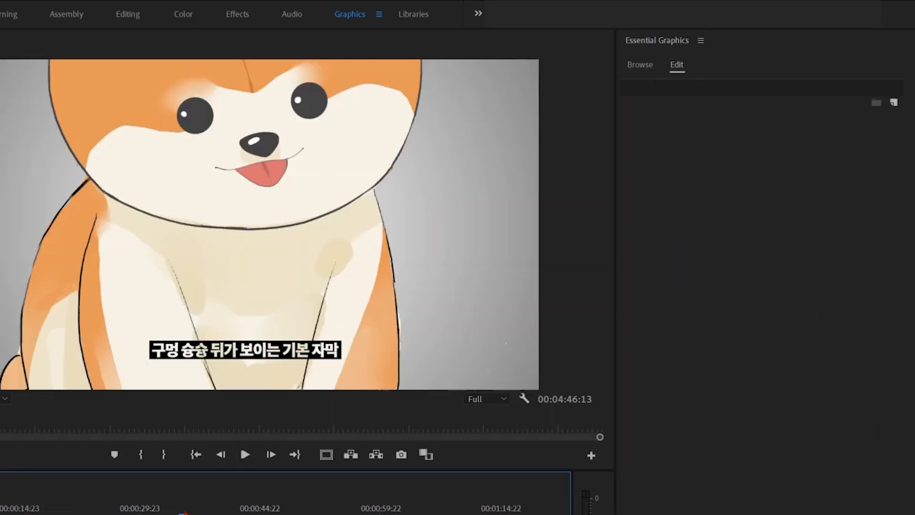
key(Down)
key(Down)
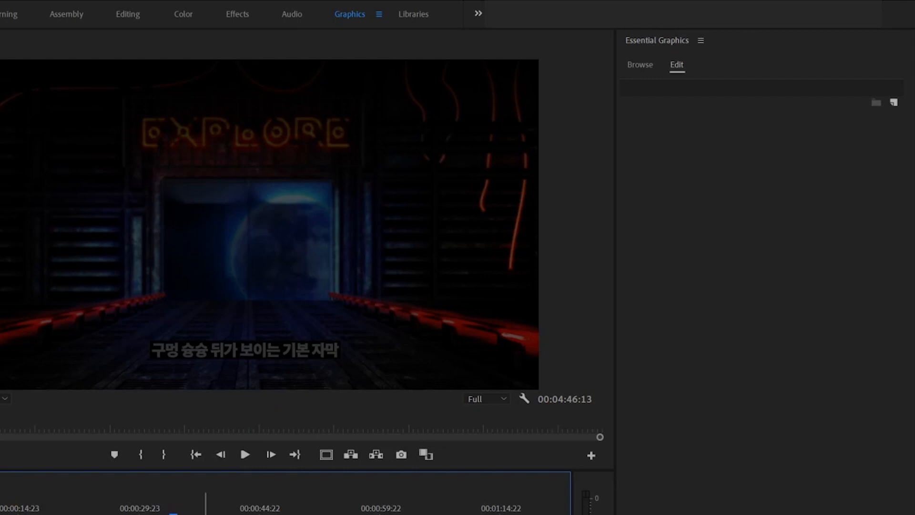
click(242, 507)
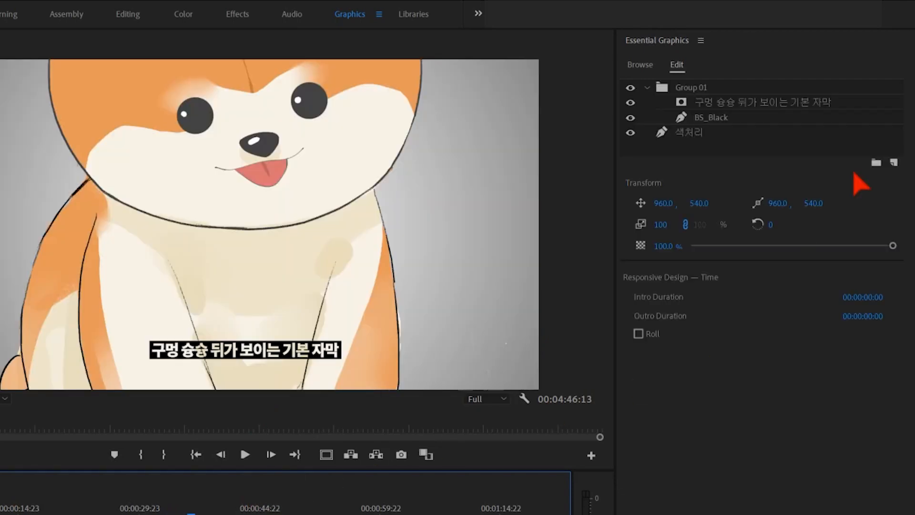
Step: Examine the masked text, BS_Black and 색처리 layers of the cut-out caption over the bright and dark backgrounds
click(722, 104)
click(718, 118)
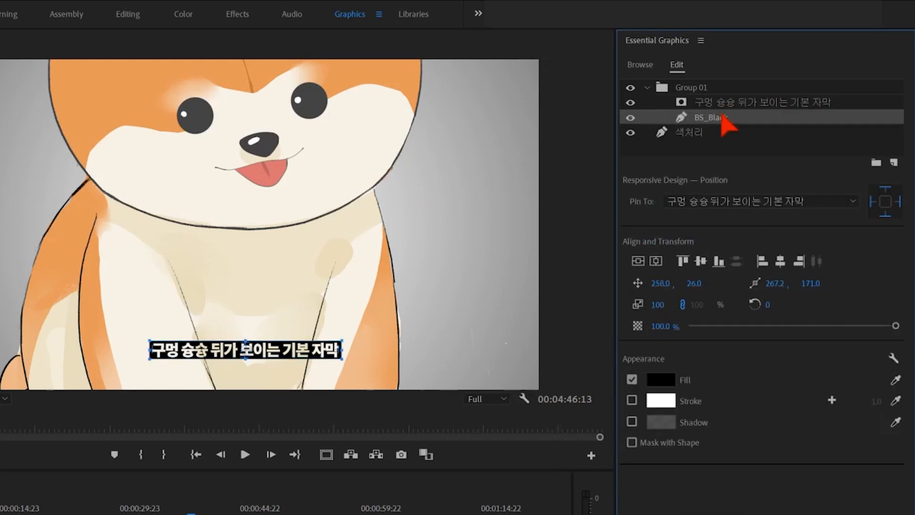
click(727, 102)
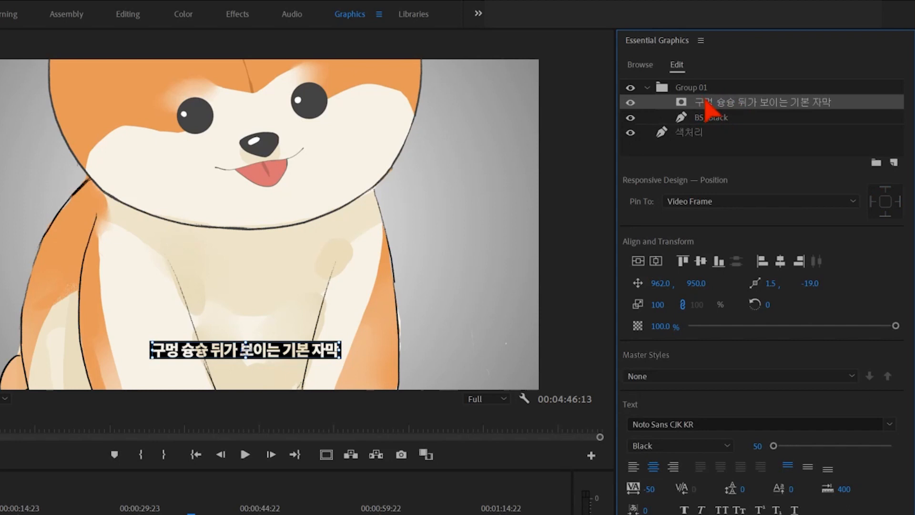
click(712, 121)
click(698, 133)
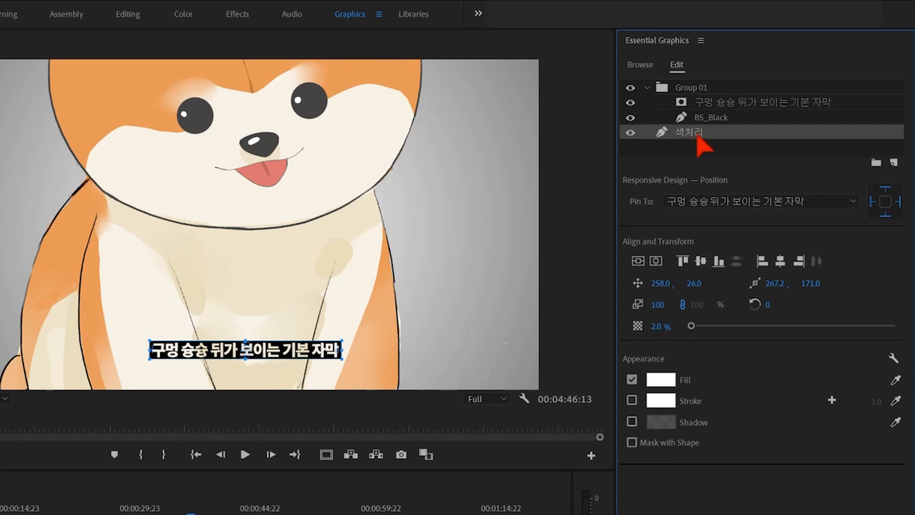
click(721, 104)
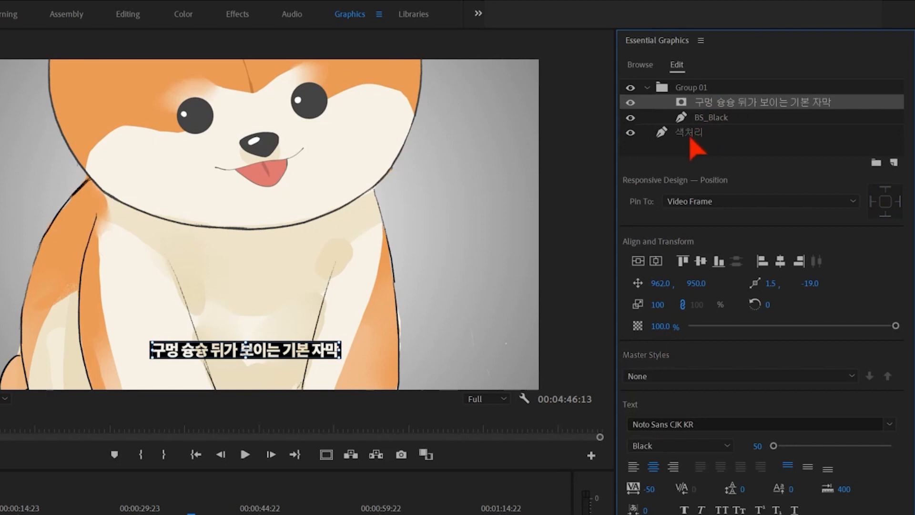
click(722, 117)
click(736, 104)
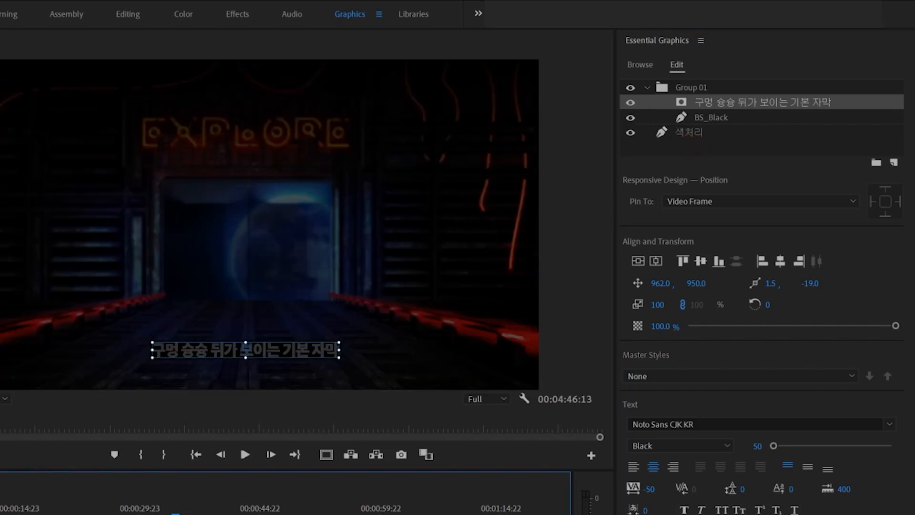
click(205, 501)
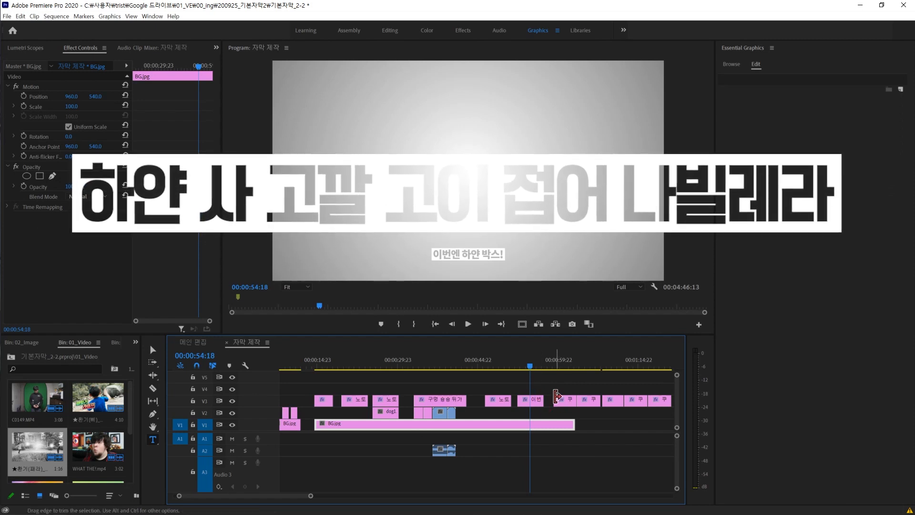
Step: Set the white-box caption's Noto Sans CJK KR text to the Black weight and its BS_White layer's opacity to 100%
drag(556, 396, 534, 401)
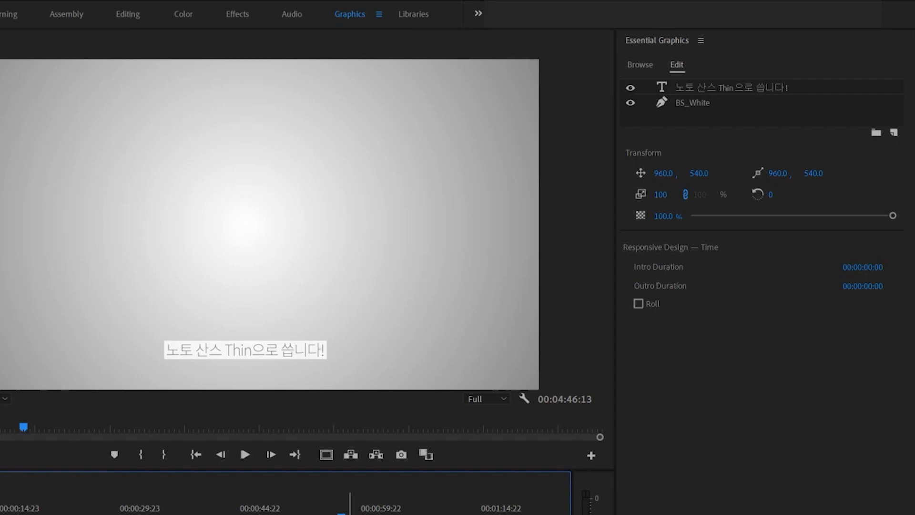
click(735, 91)
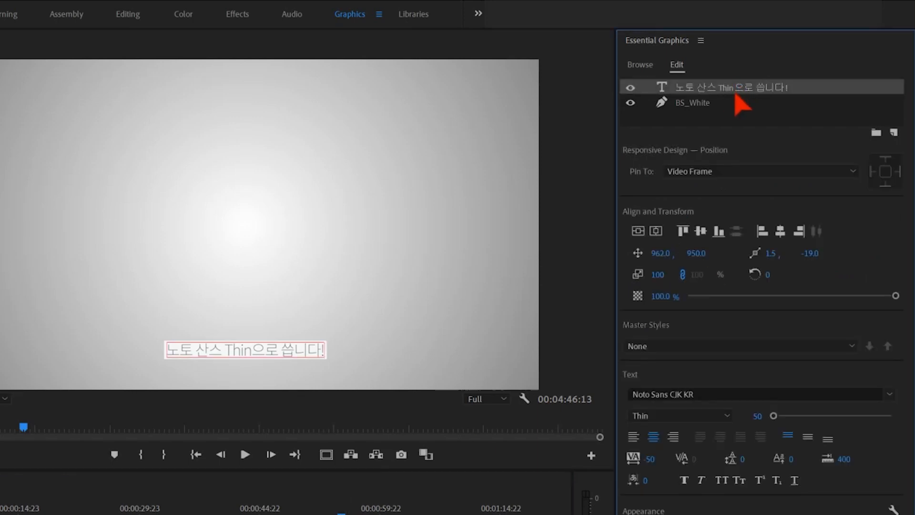
click(676, 416)
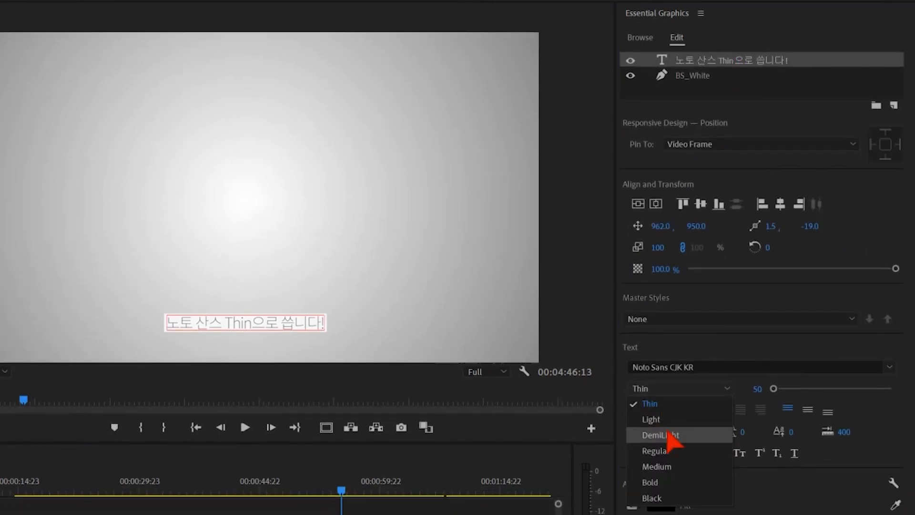
click(682, 497)
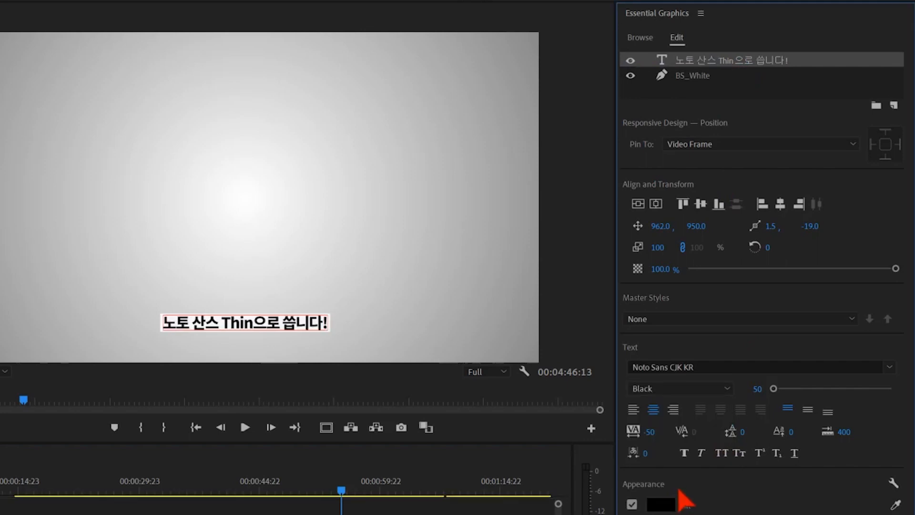
click(705, 75)
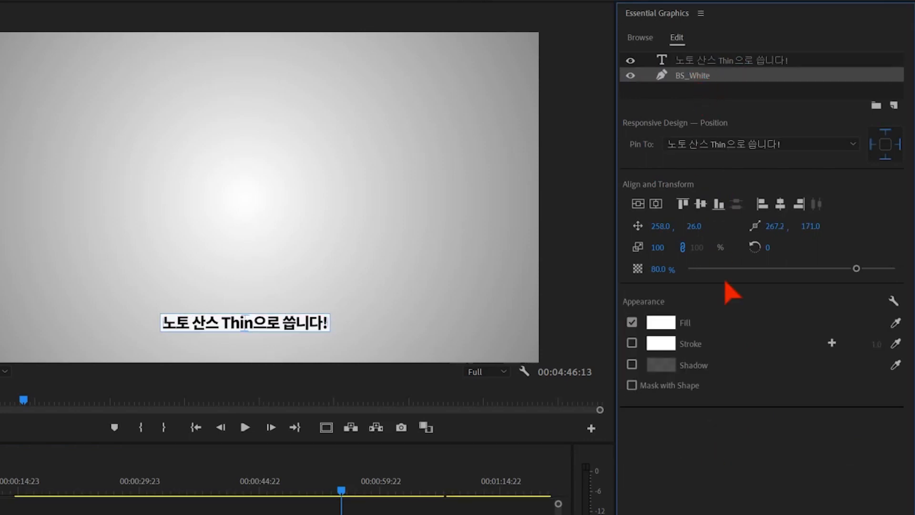
drag(861, 268, 895, 269)
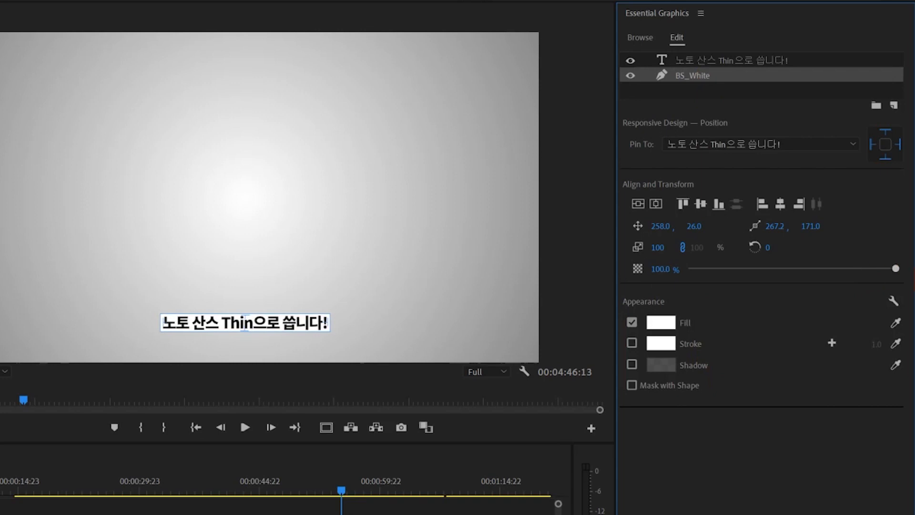
Step: Turn on Mask with Text for the white-box caption's text layer and invert the mask
click(775, 61)
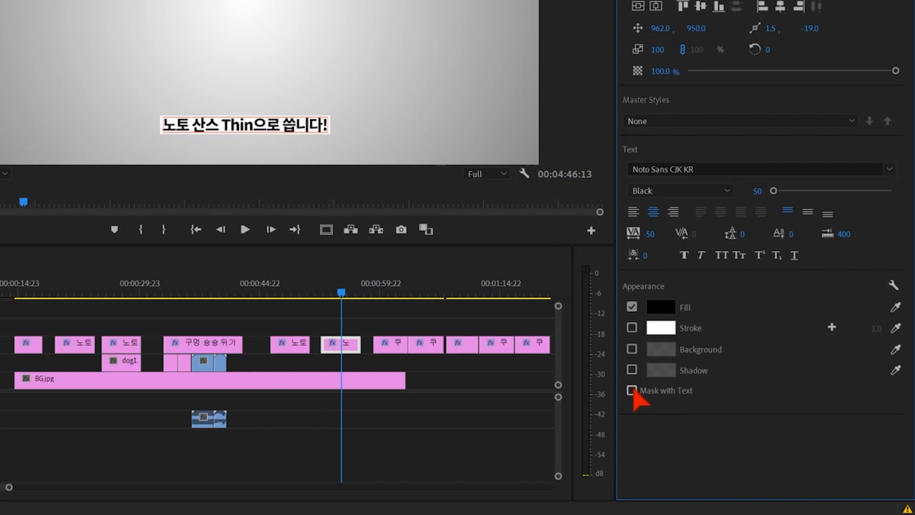
click(632, 390)
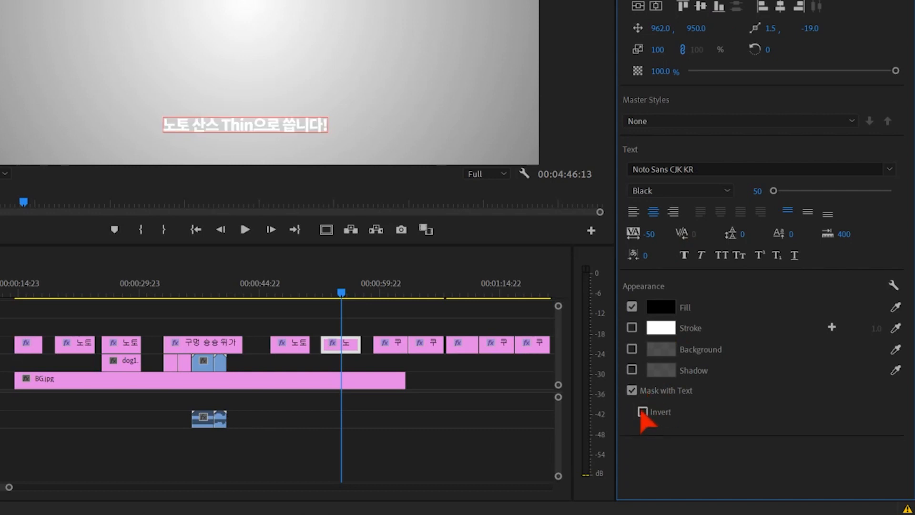
click(642, 411)
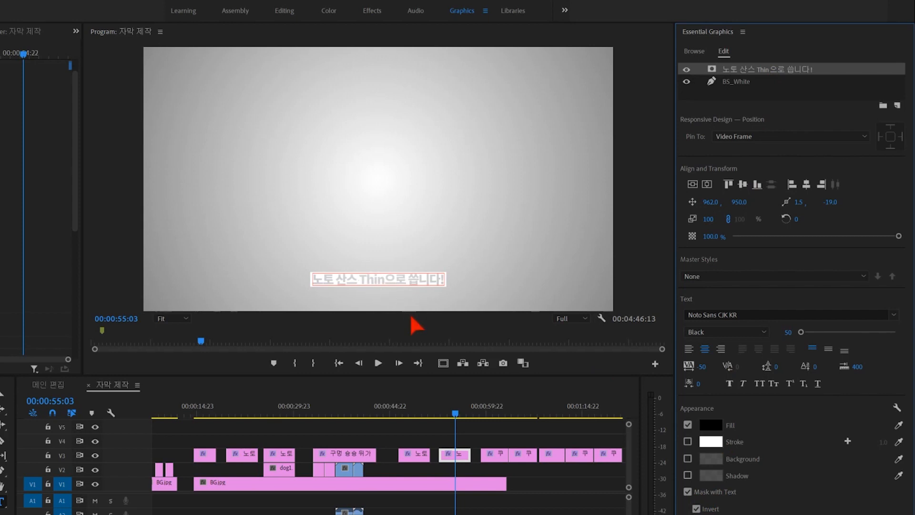
Step: Move the dog image clip on track V2 beneath the white masked caption and inspect its cut-out letters
drag(330, 469, 459, 474)
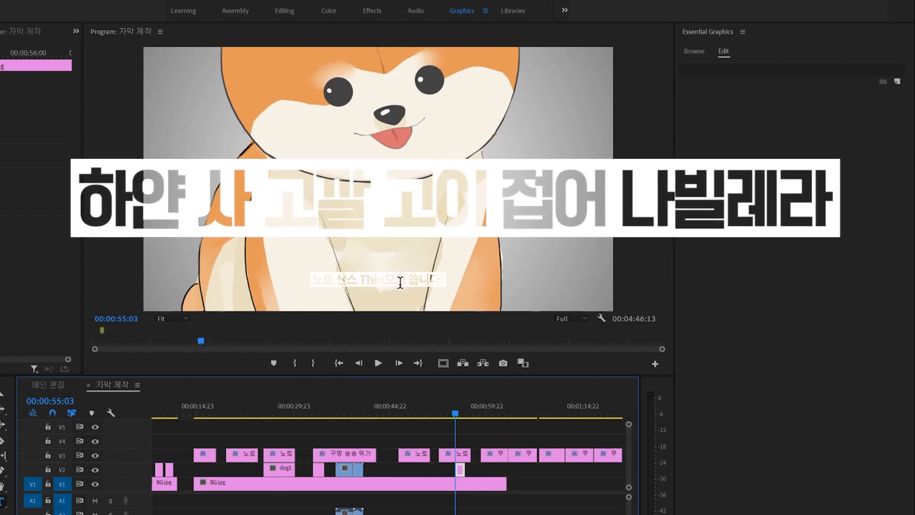
click(359, 279)
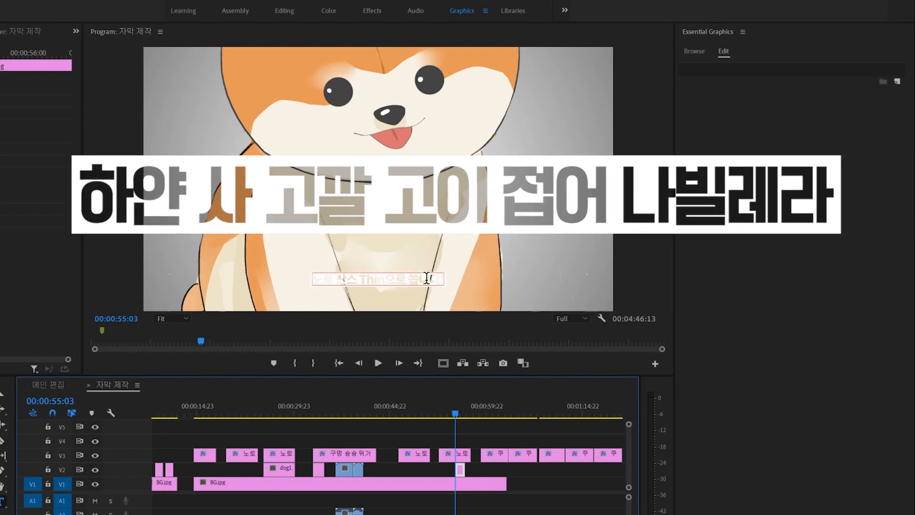
key(ctrl+a)
click(460, 470)
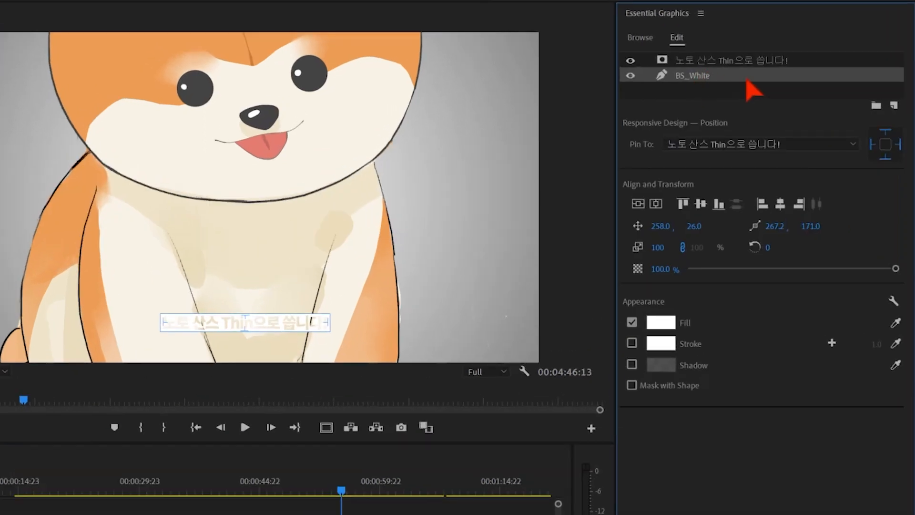
Step: Duplicate the caption's BS_White rectangle layer and place the copy at the bottom of the layer stack
right_click(745, 79)
click(810, 165)
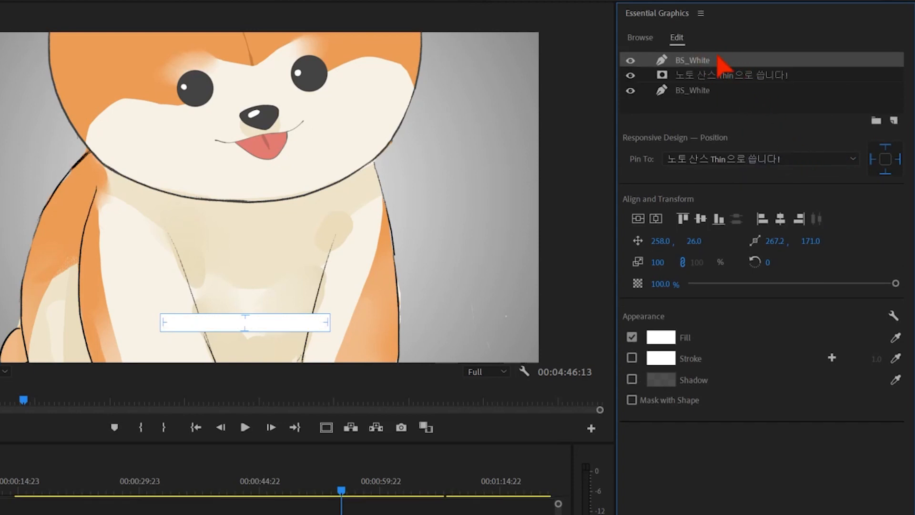
drag(722, 62, 717, 95)
Step: Rename the lowest BS_White layer as 검정색 처리 and set its fill color to black (000000)
double_click(710, 91)
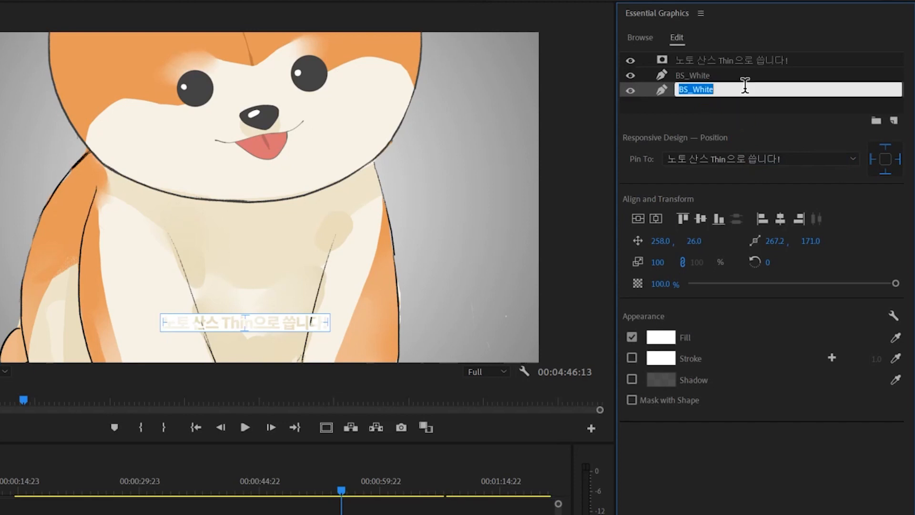
text(검정색 처리)
key(Return)
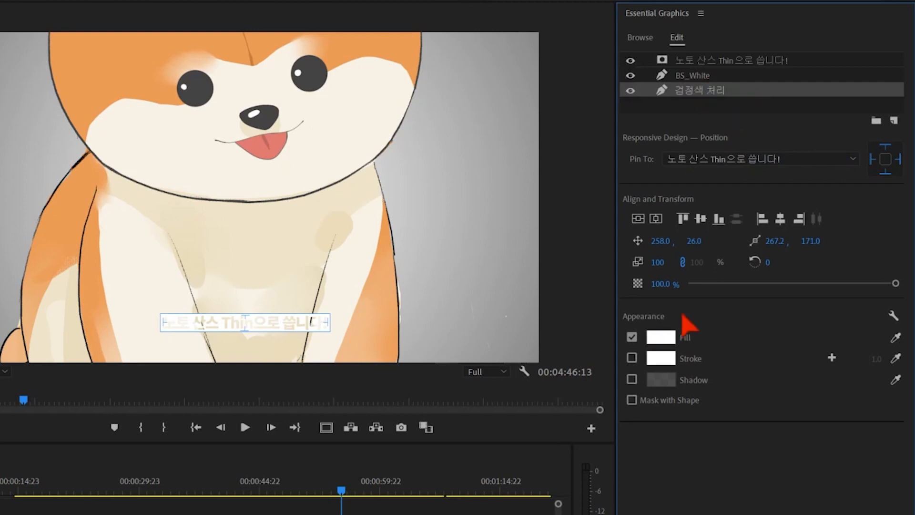
click(663, 336)
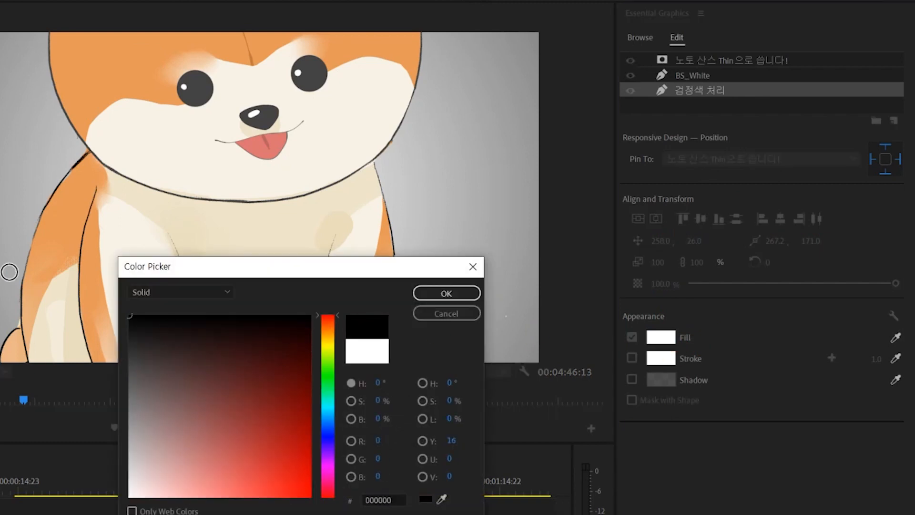
click(446, 293)
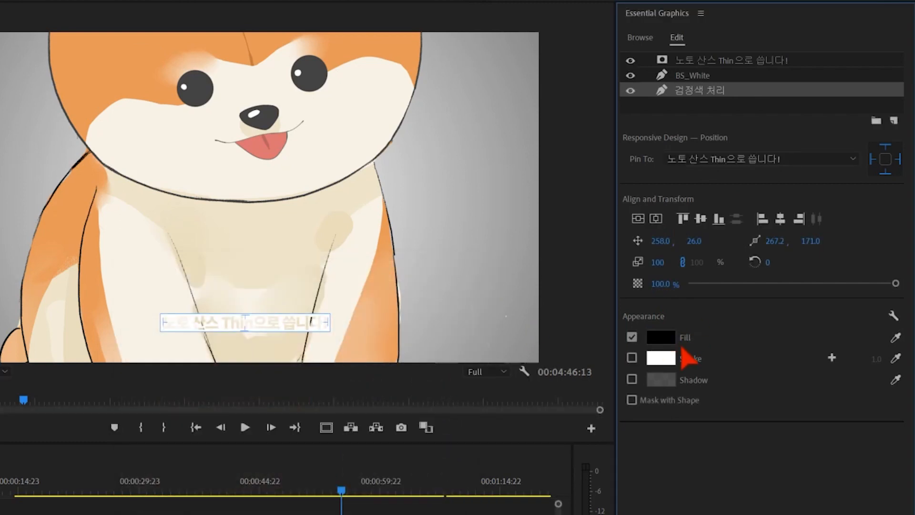
Step: Group the white caption's masked text layer with its BS_White layer, leaving the 검정색 처리 layer outside the group
click(724, 60)
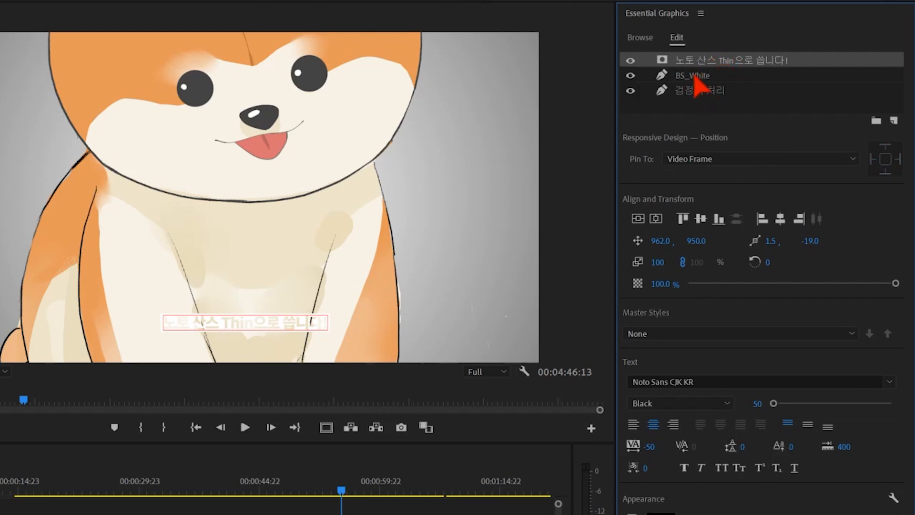
shift+click(700, 75)
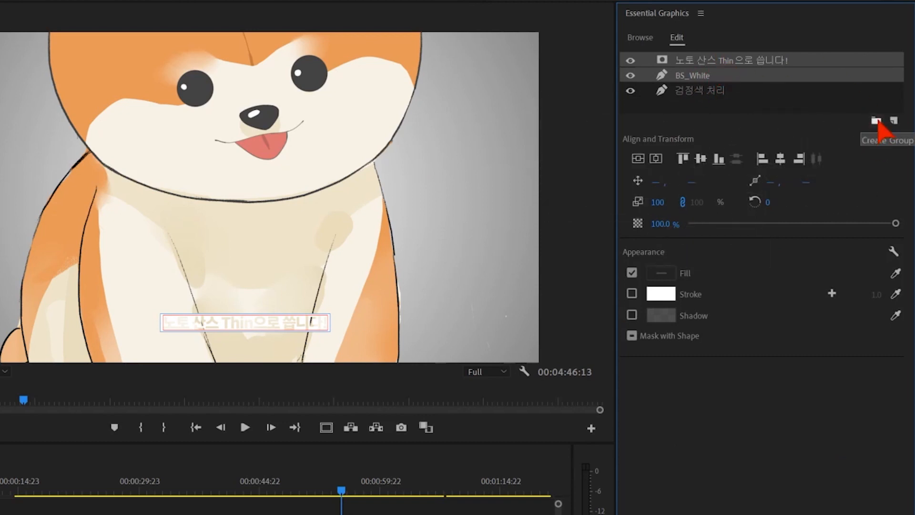
click(877, 121)
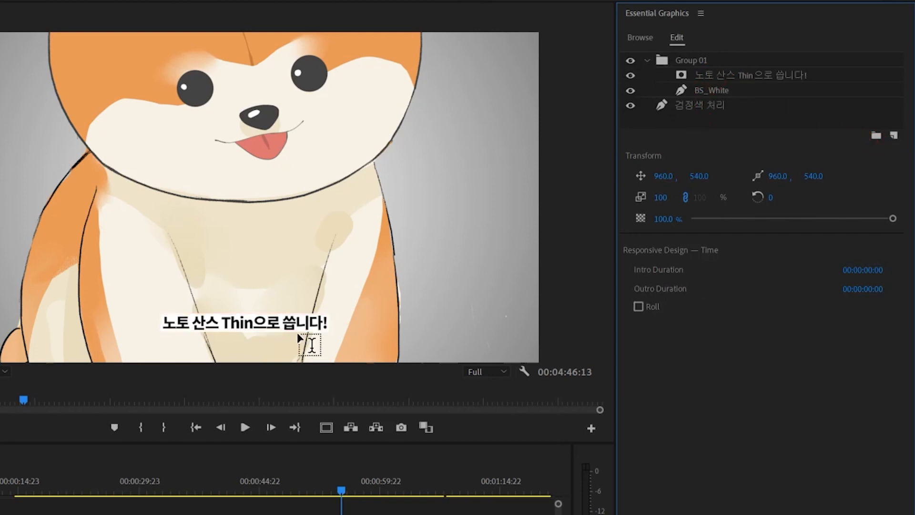
Step: Lower the opacity of the 검정색 처리 layer to 30% and view the white caption in the fitted frame
click(696, 106)
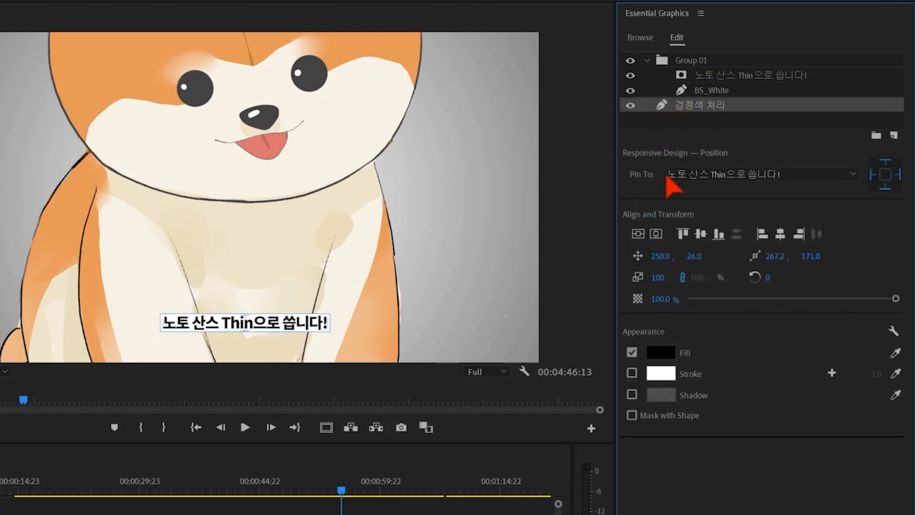
click(664, 299)
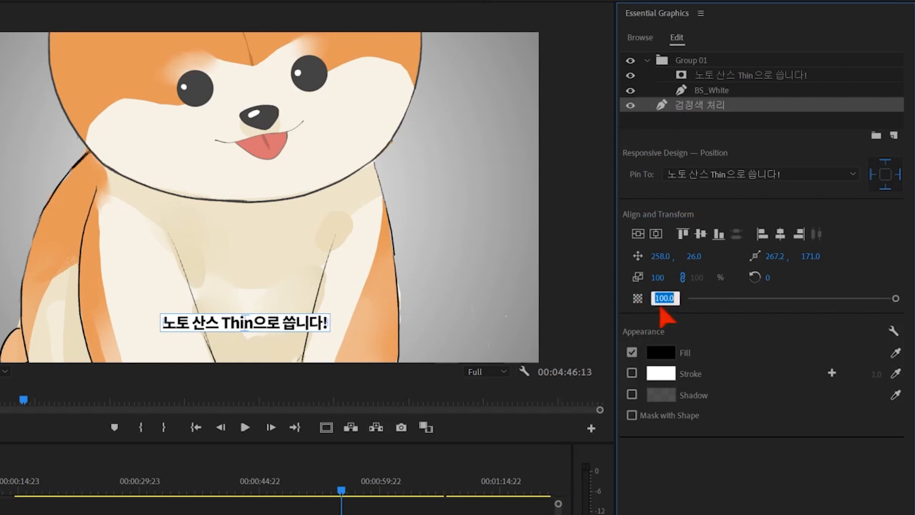
text(2)
key(Return)
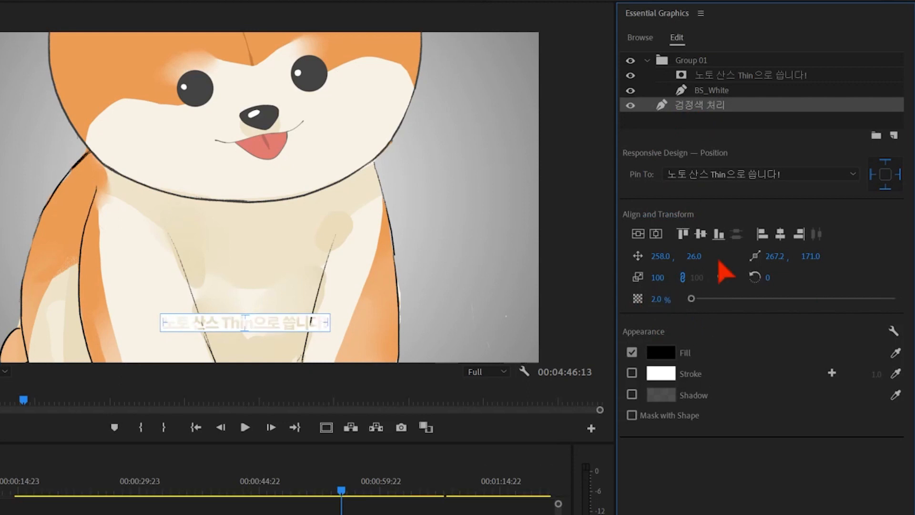
click(669, 299)
text(5)
key(Return)
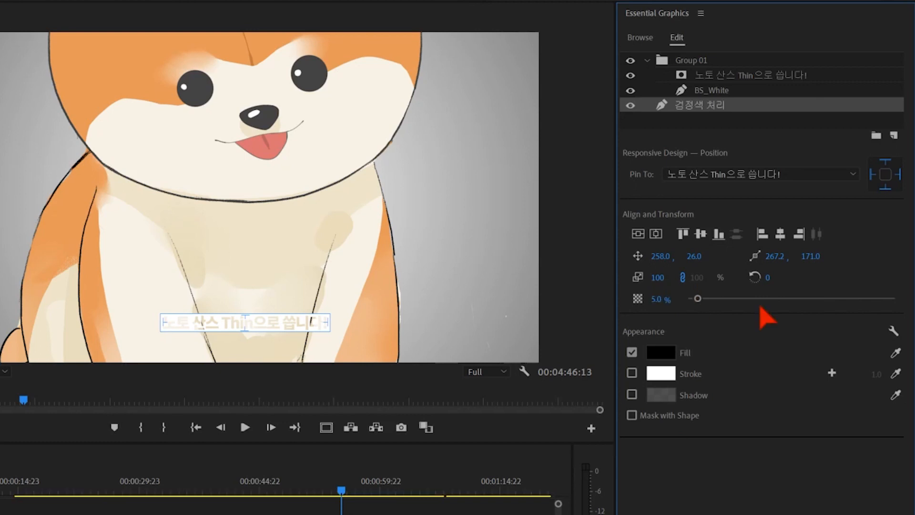
key(Up)
key(Up)
text(30)
key(Return)
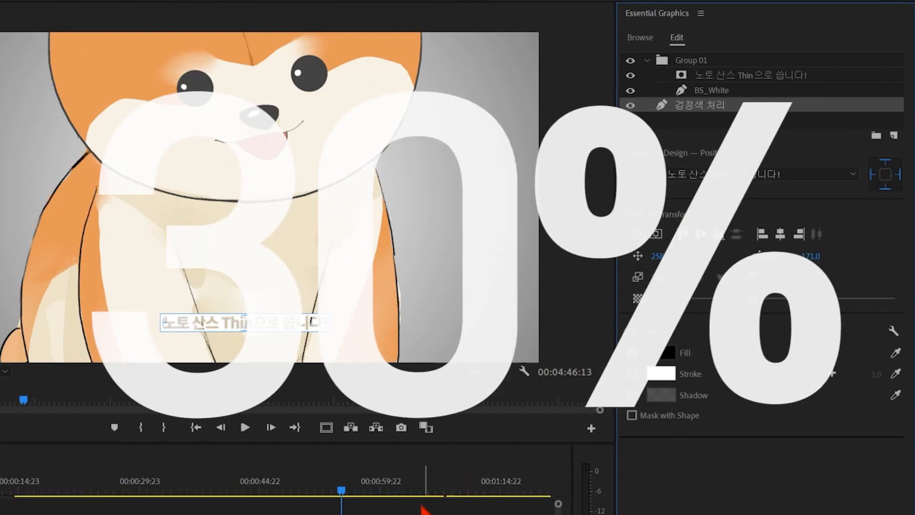
click(264, 345)
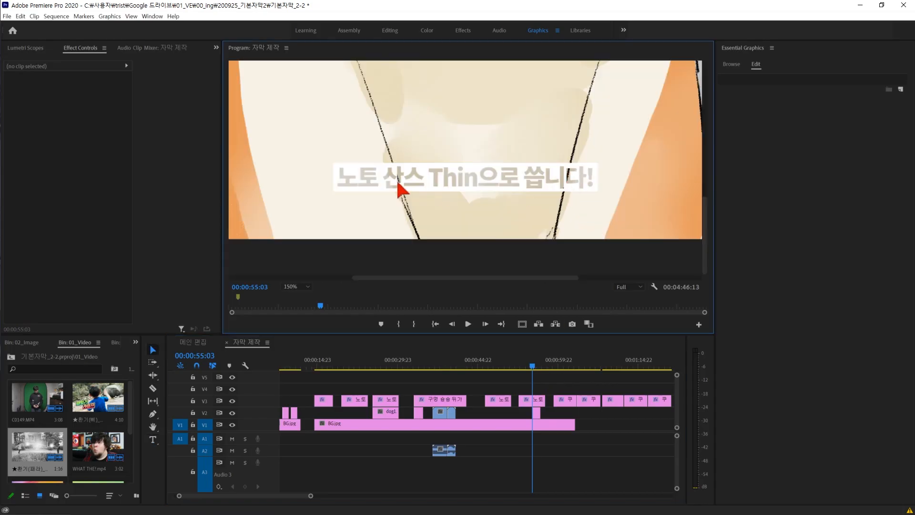
key(shift+z)
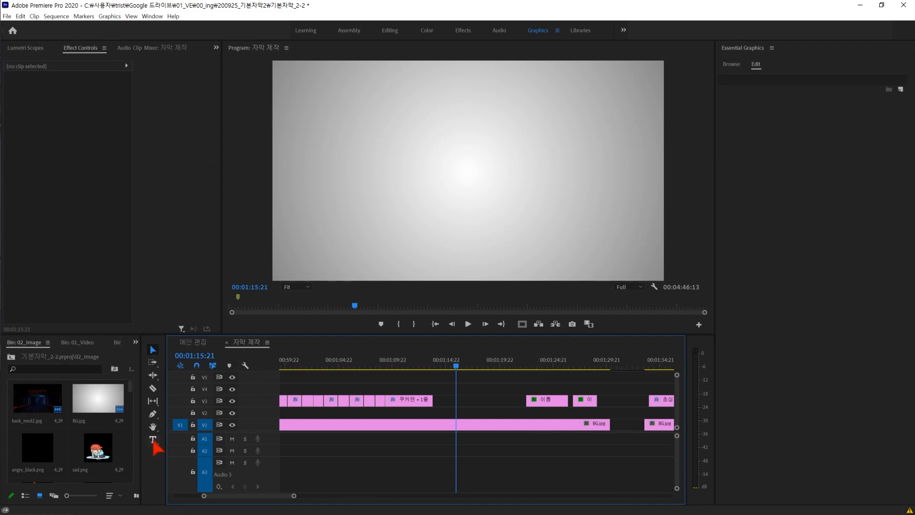
Step: Add a new caption reading "이번엔 귀여운 형광펜 스타일~" near the bottom of the blank frame
click(153, 440)
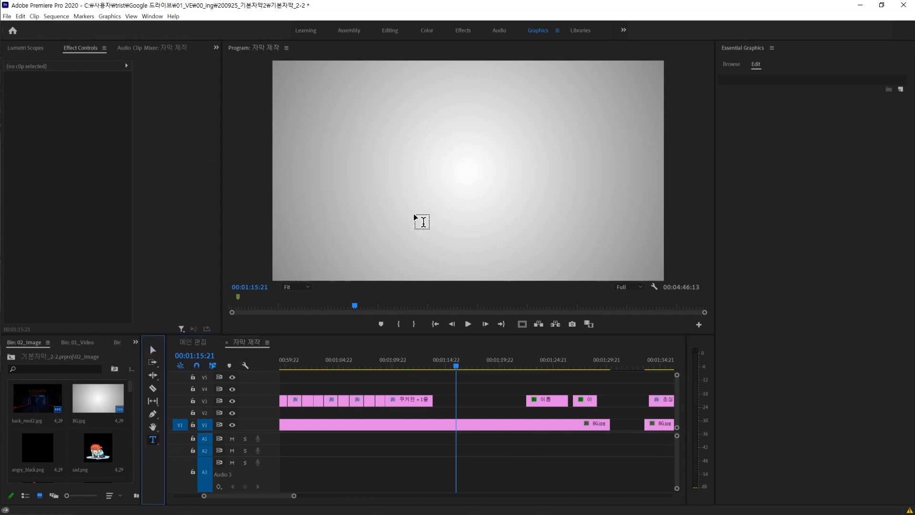
click(405, 246)
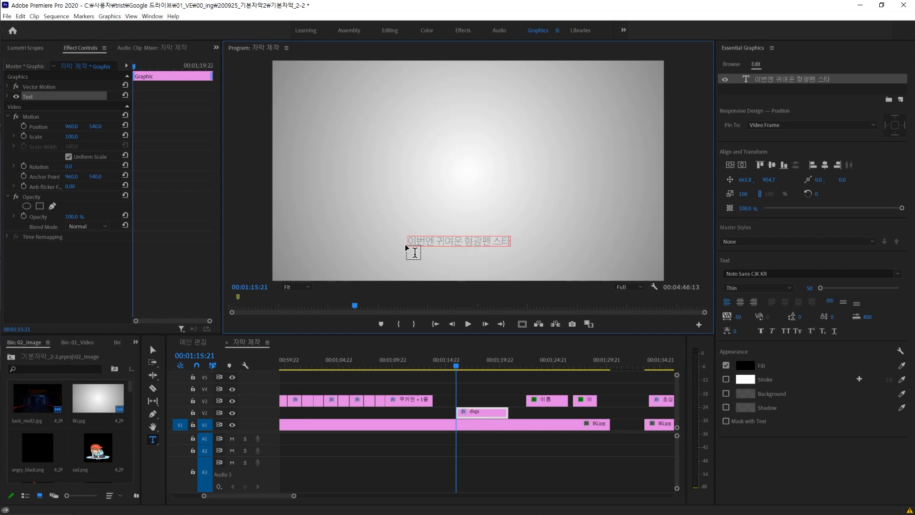
click(152, 350)
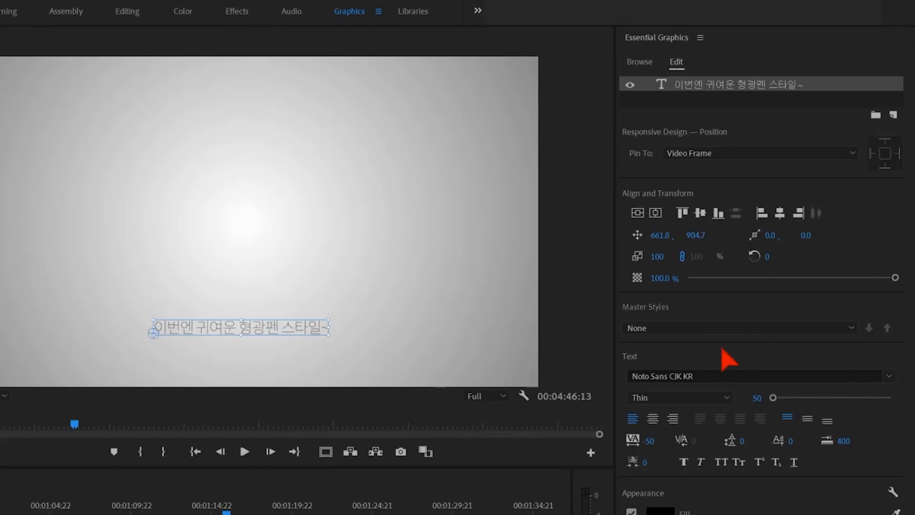
Step: Set the new caption's font to CookieRun Bold at size 60
click(881, 272)
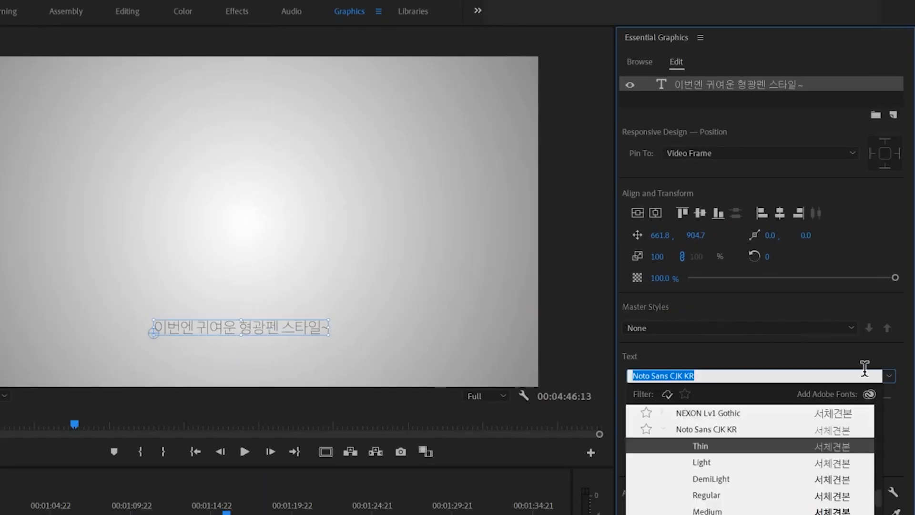
text(coo)
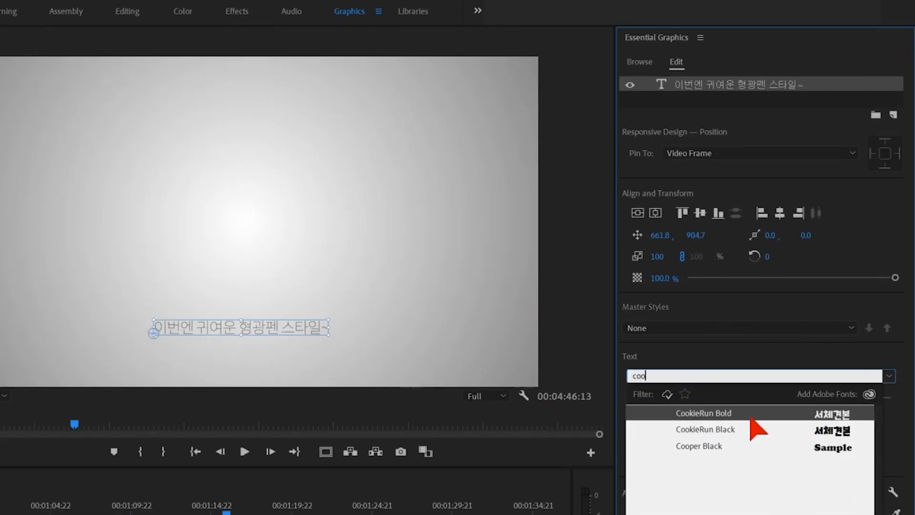
key(Return)
click(756, 404)
text(60)
key(Return)
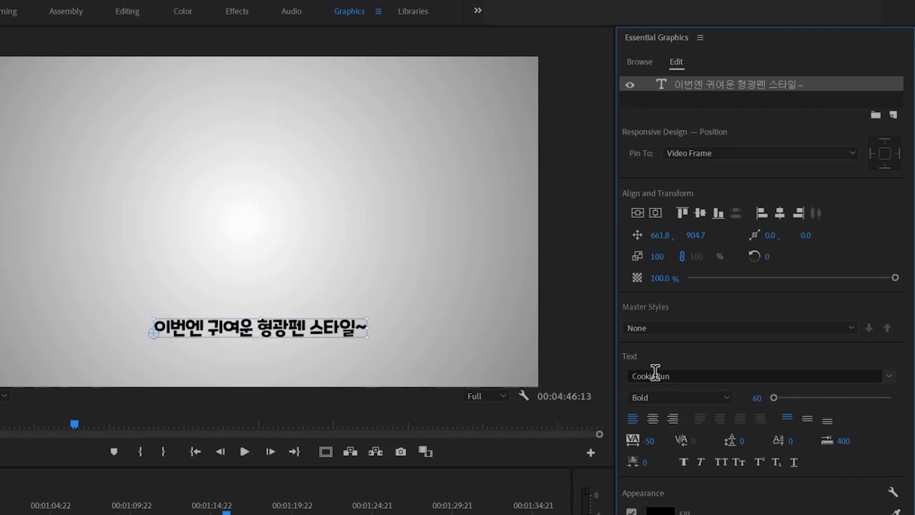
Step: Center-align the caption text and place it horizontally centered near the bottom edge of the frame
click(652, 418)
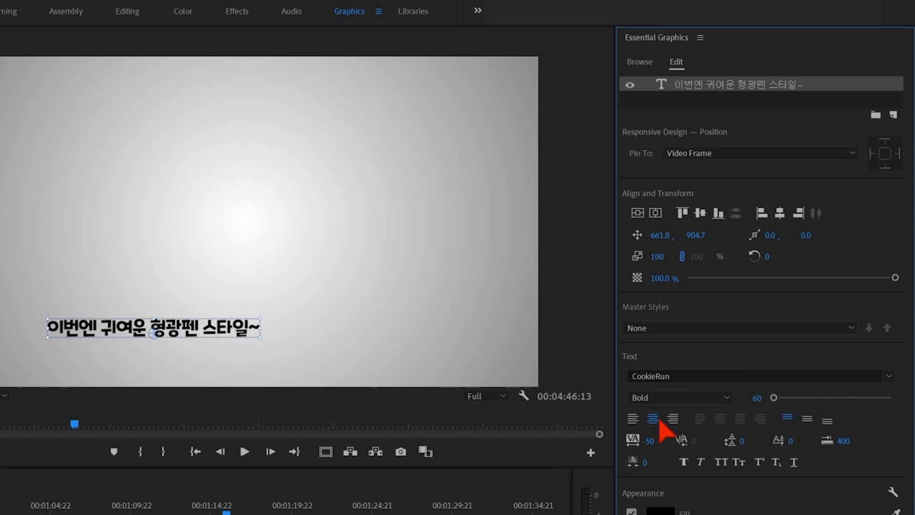
drag(224, 328, 315, 338)
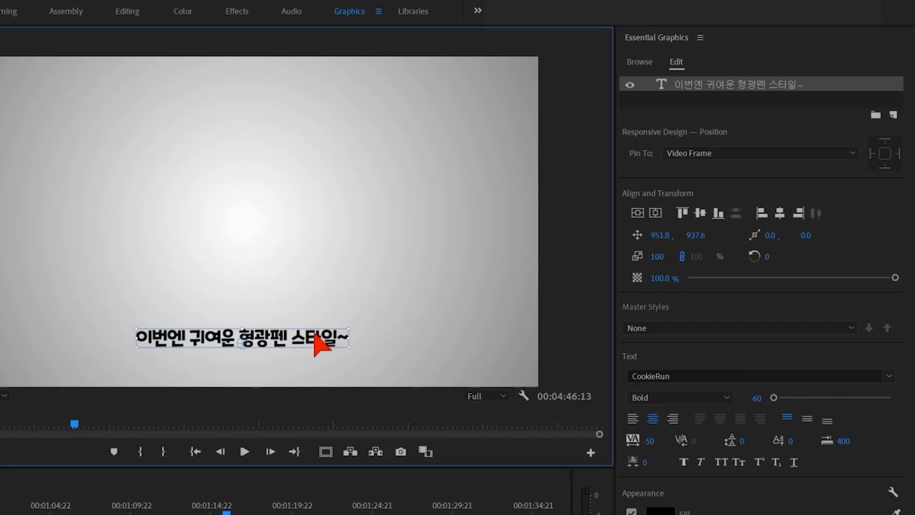
click(781, 214)
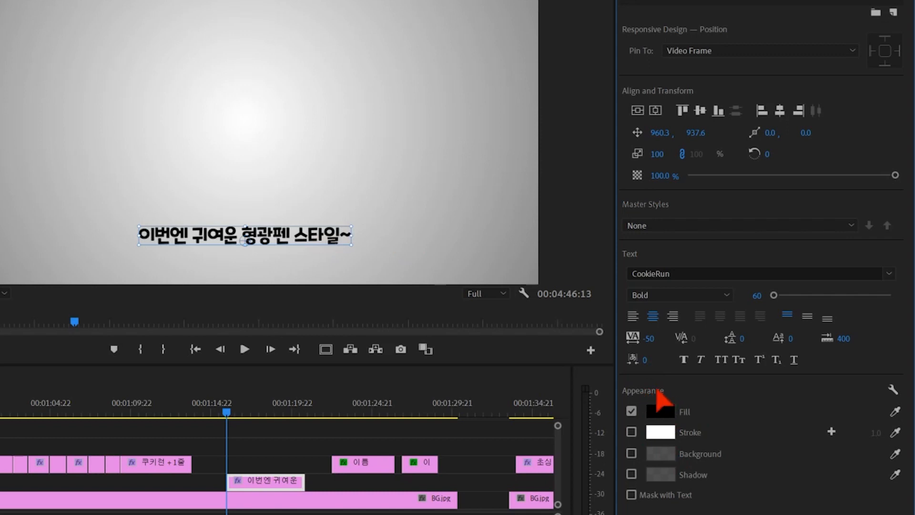
Step: Enable a white stroke on the caption text and set its width to 5
click(632, 432)
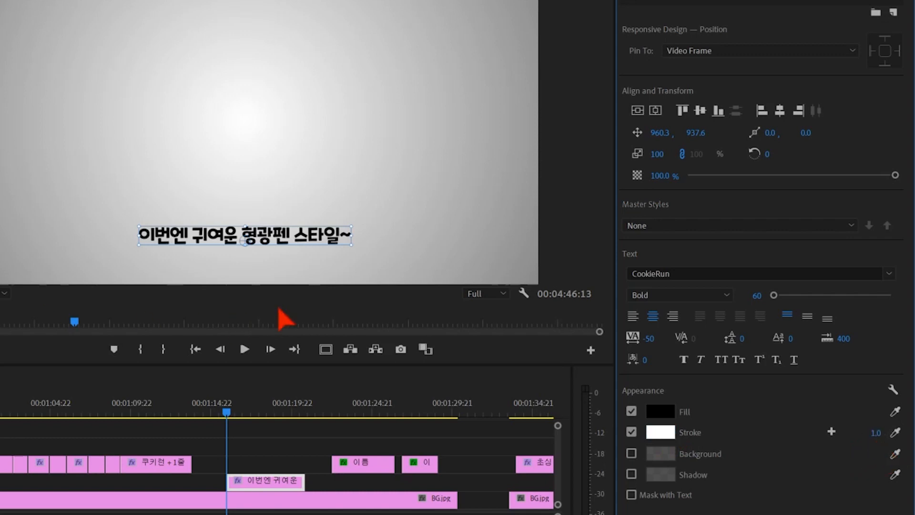
click(876, 432)
text(2)
key(Return)
text(5)
key(Return)
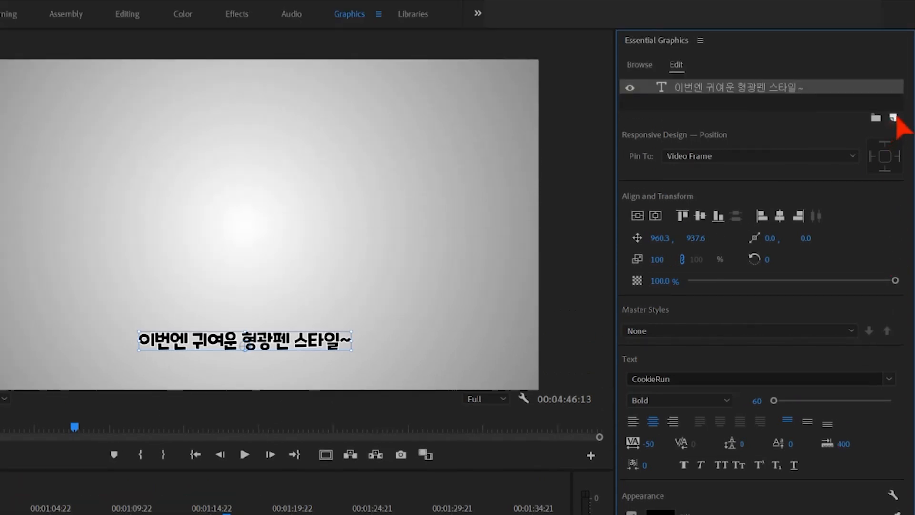
Step: Add a rectangle layer beneath the text layer and shape it into a thin bar along the lower part of the caption
click(893, 12)
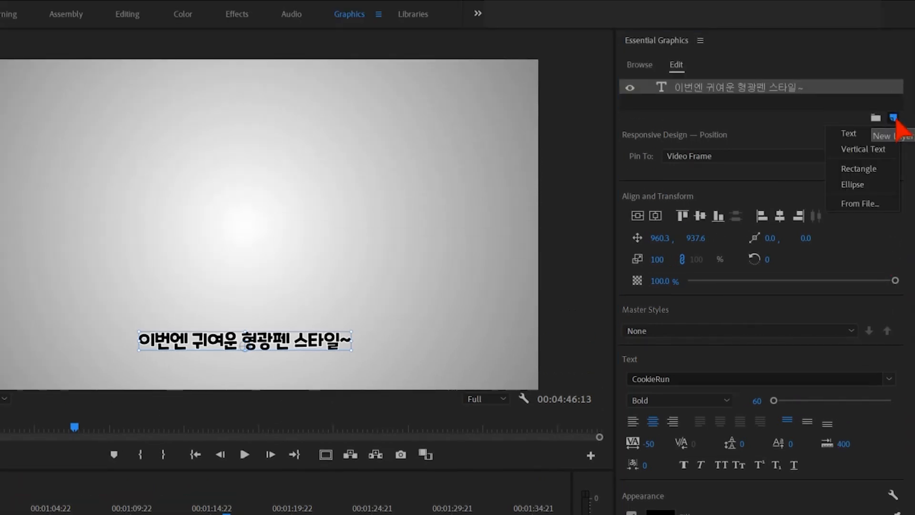
click(886, 169)
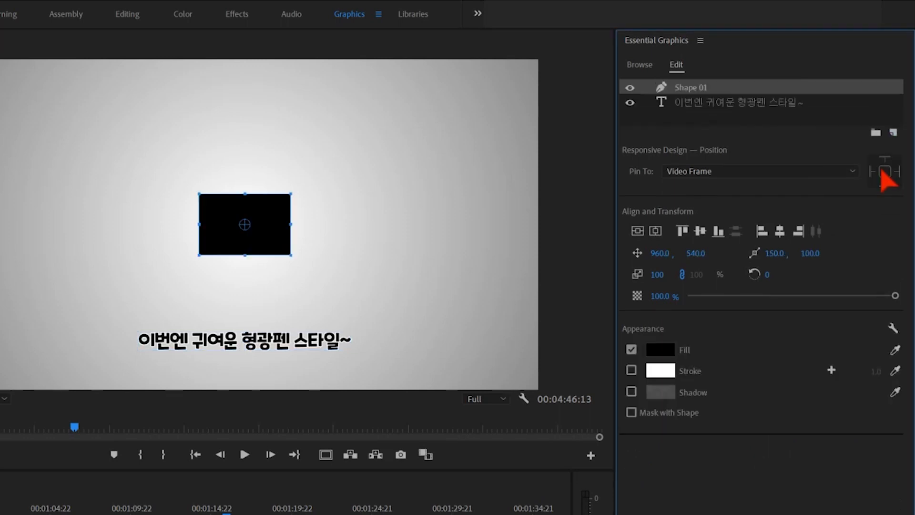
drag(700, 91, 700, 110)
drag(276, 210, 219, 304)
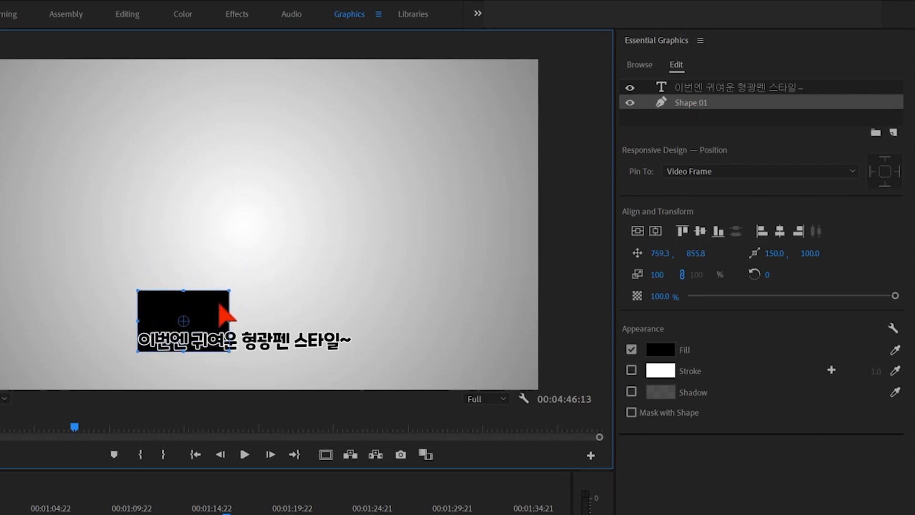
drag(229, 290, 353, 342)
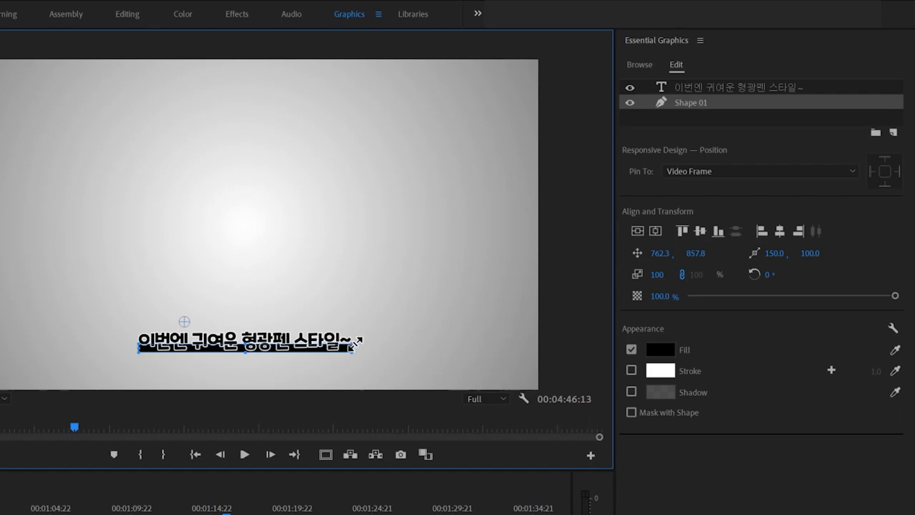
Step: Fill the highlighter bar with pink (FF0983) and set its opacity to 60%
click(660, 296)
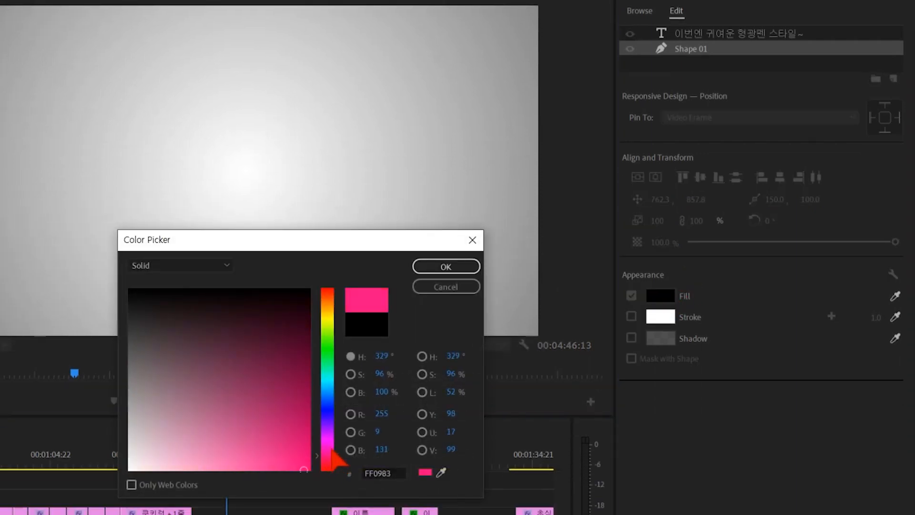
click(453, 268)
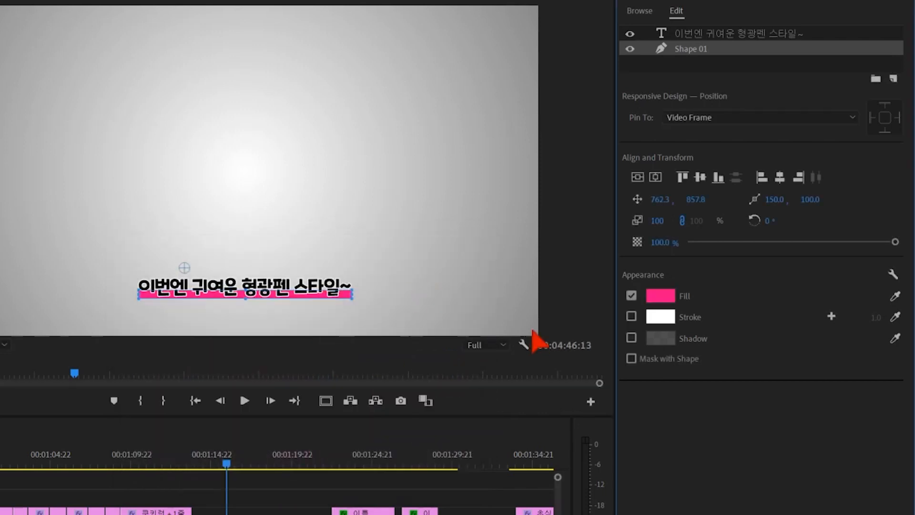
click(663, 242)
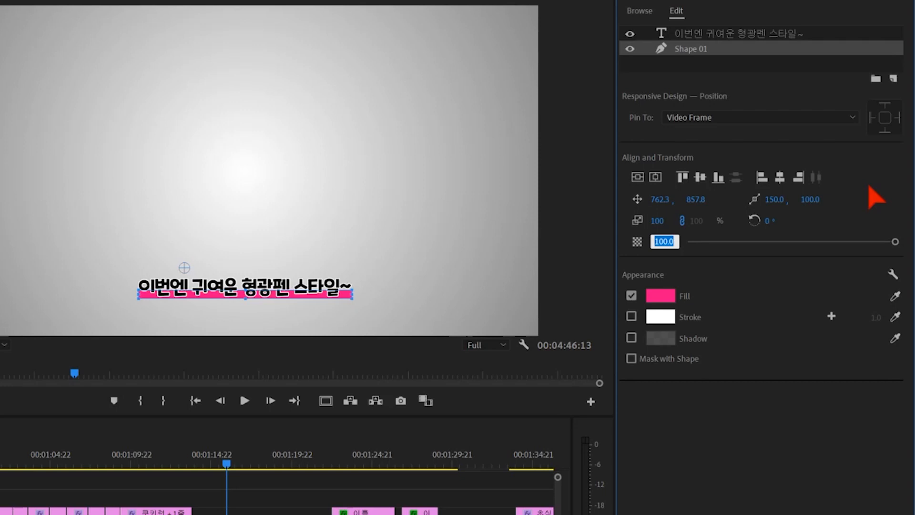
text(60)
key(Return)
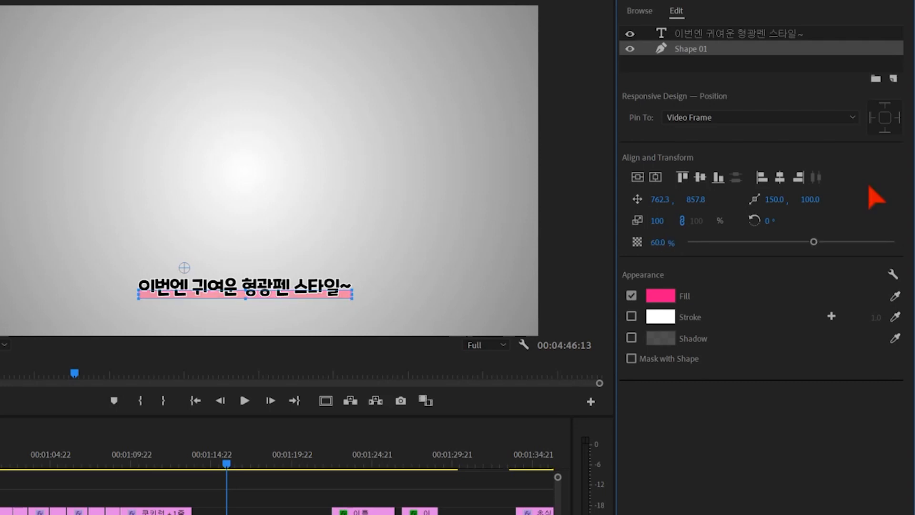
key(Up)
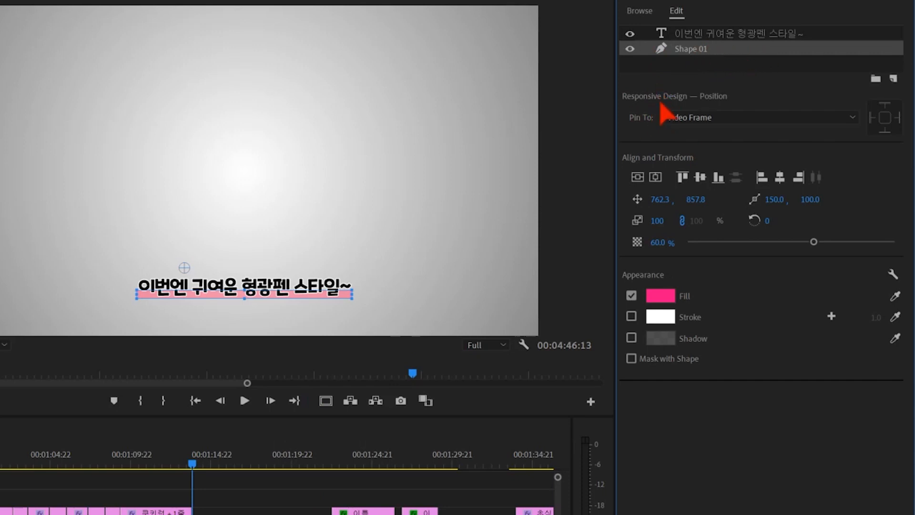
Step: Pin the highlighter bar to the "이번엔 귀여운 형광펜 스타일~" text layer on all four edges
click(748, 119)
click(767, 149)
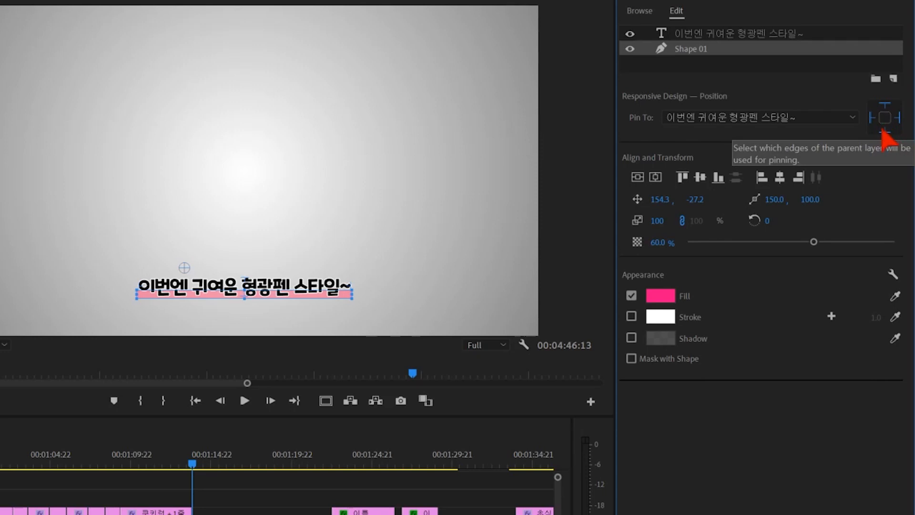
click(884, 131)
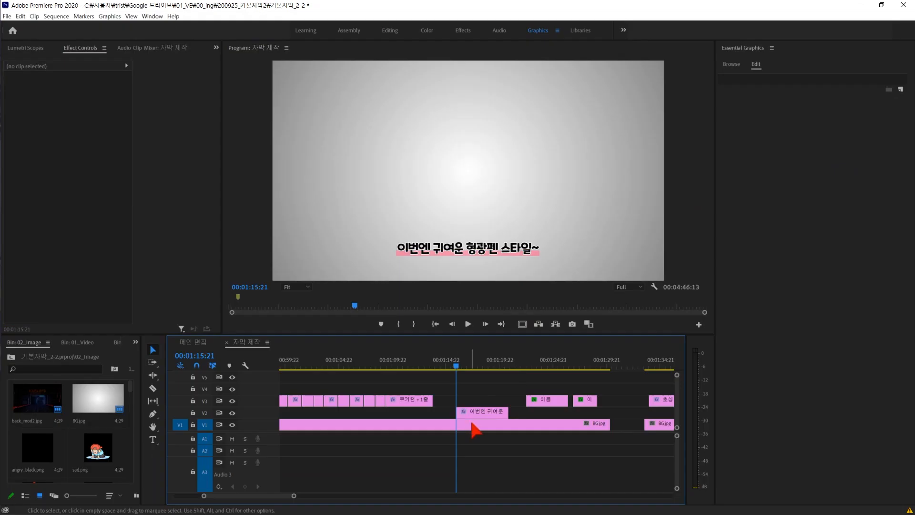
Step: Shift the highlighter caption clip slightly later on track V2, then select it with the playhead at 00:01:17:23
mouse_move(473, 426)
mouse_down()
mouse_move(448, 417)
mouse_move(479, 418)
mouse_up()
click(479, 366)
click(496, 418)
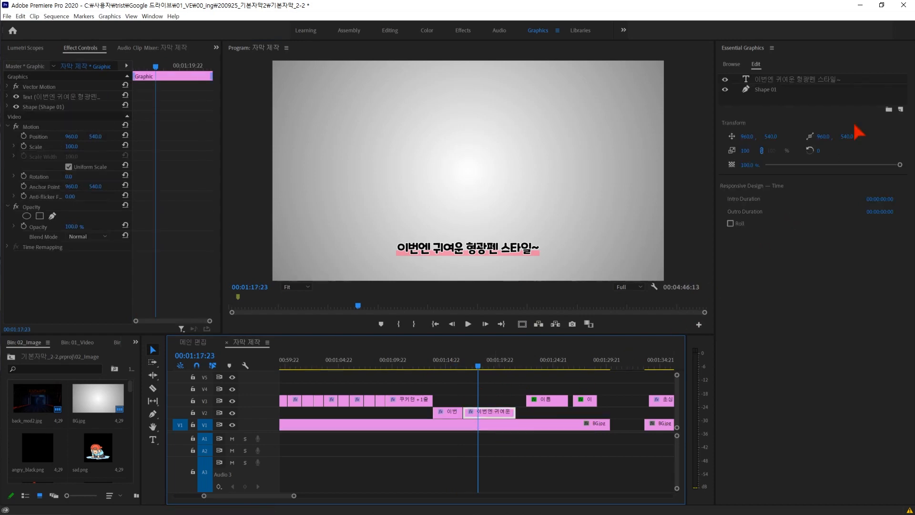
Step: Change the fill color of the selected caption's Shape 01 highlighter bar to yellow (FEFF2A)
click(767, 90)
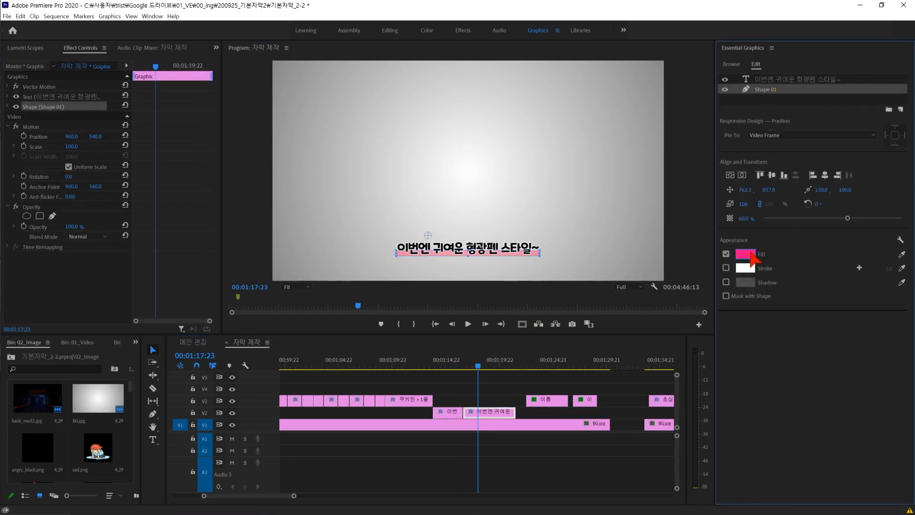
click(745, 254)
drag(584, 217, 704, 71)
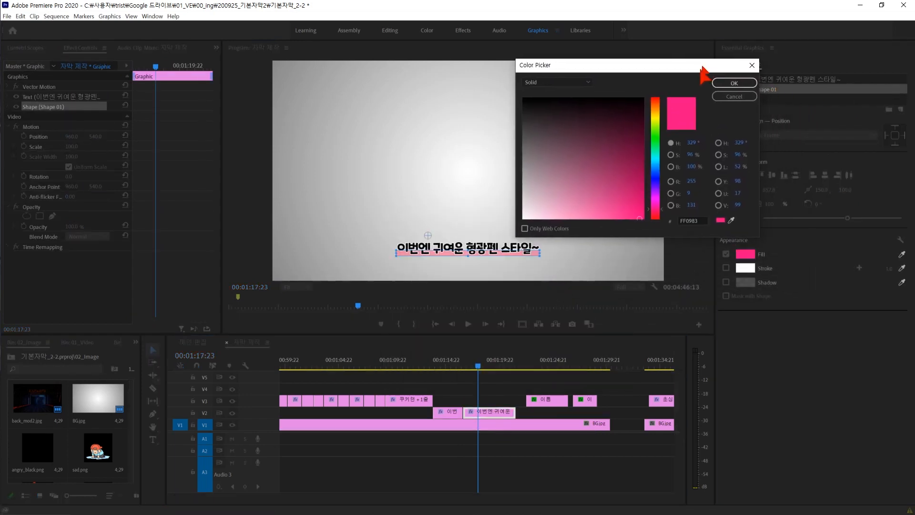
drag(663, 138, 656, 107)
drag(596, 204, 619, 218)
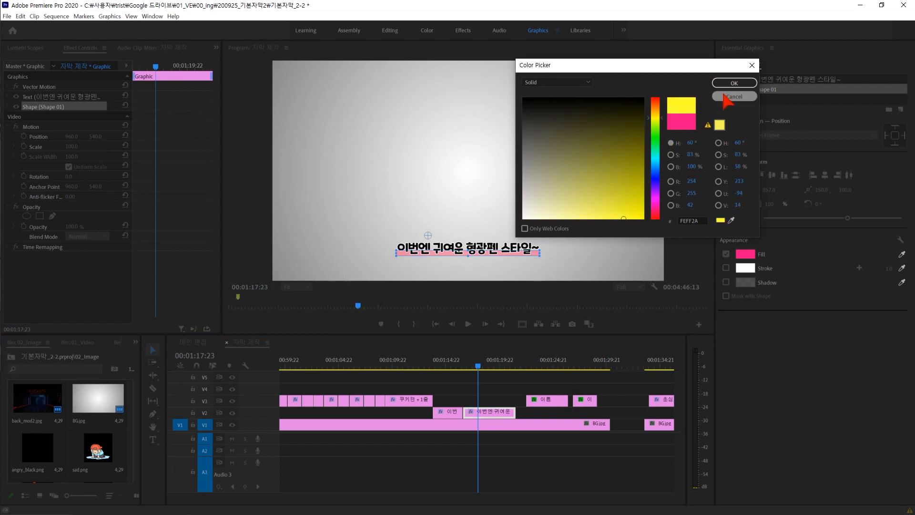
click(734, 84)
Step: Try further fill colors on the Shape 01 highlighter bar, finish with purple, and deselect the clip
click(746, 254)
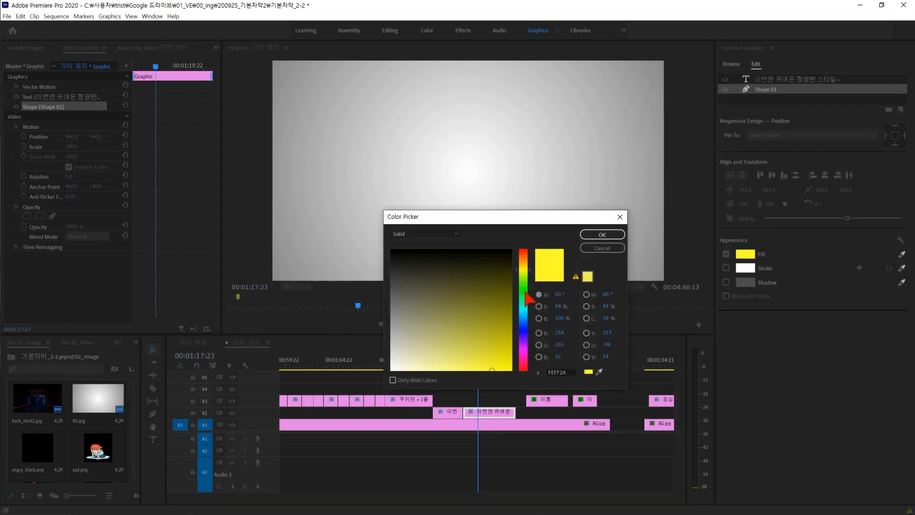
click(529, 300)
click(607, 227)
click(745, 254)
click(608, 228)
click(745, 254)
click(607, 228)
click(618, 380)
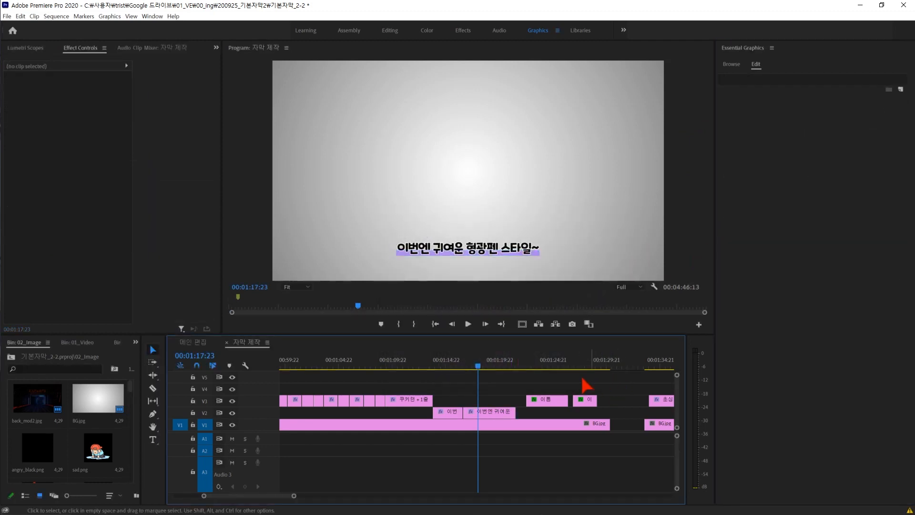